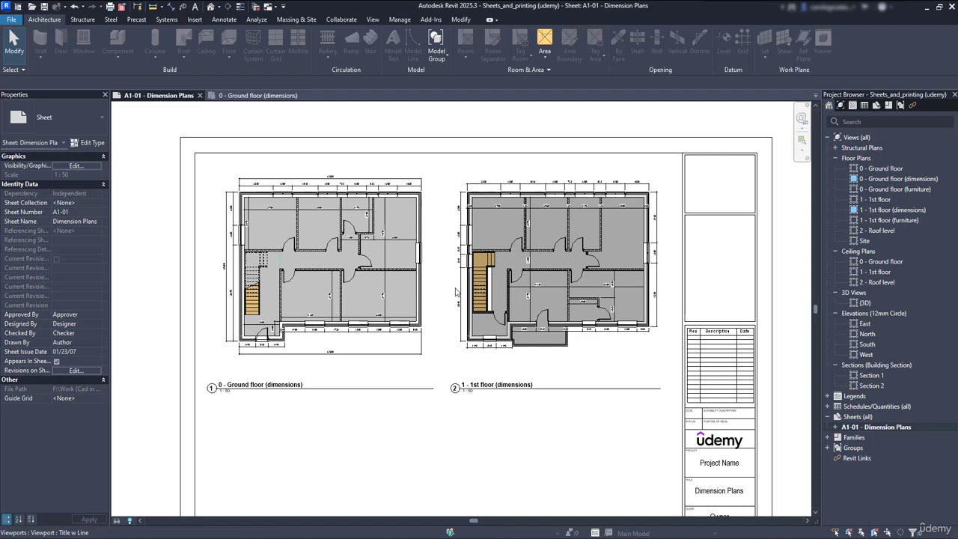
Try changing the view scale of the ground floor dimension plan placed on sheet A1-01 to 1:100
click(372, 320)
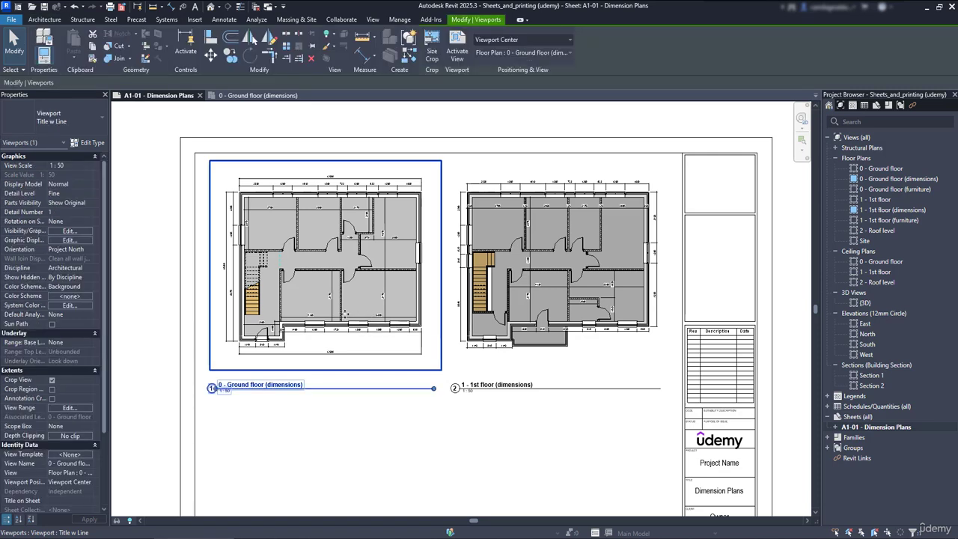
click(75, 166)
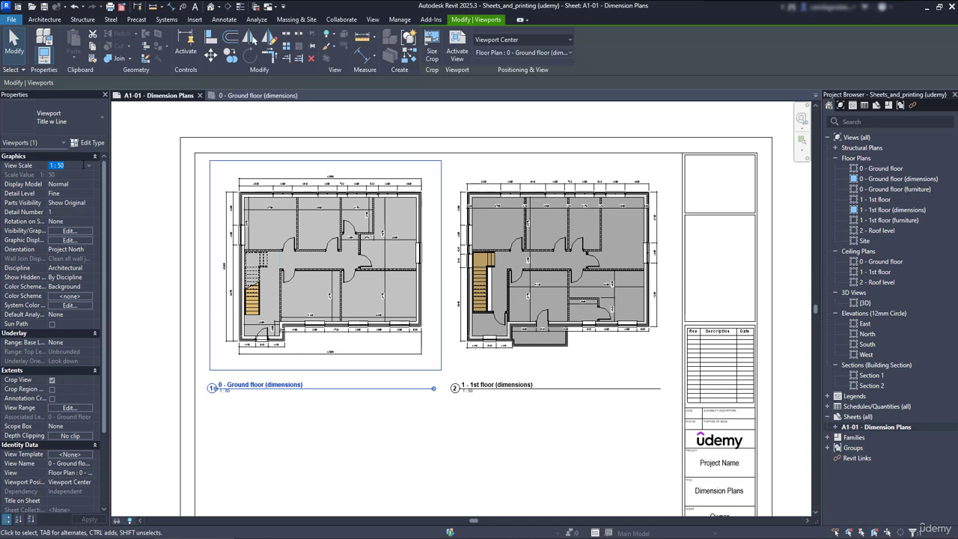
click(88, 165)
scroll(60, 185, down, 1)
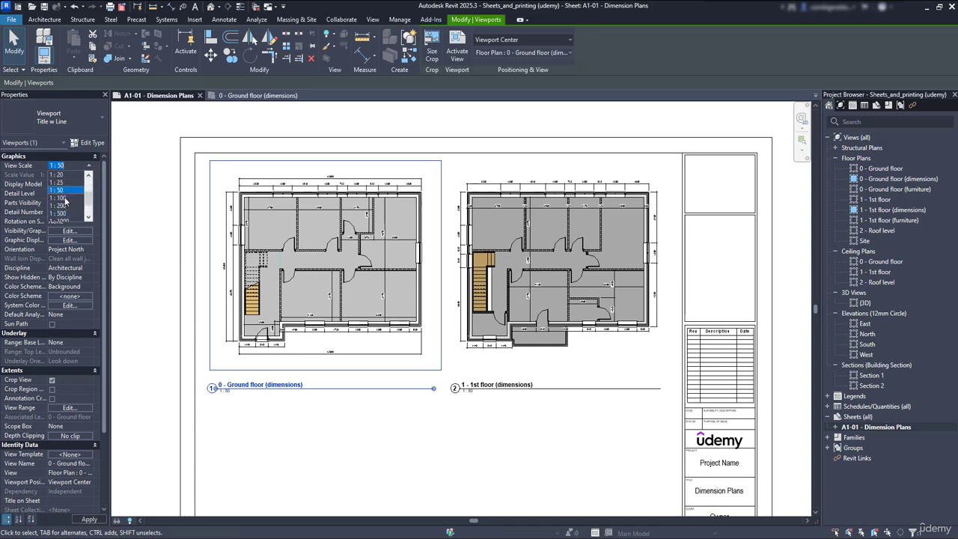
click(63, 198)
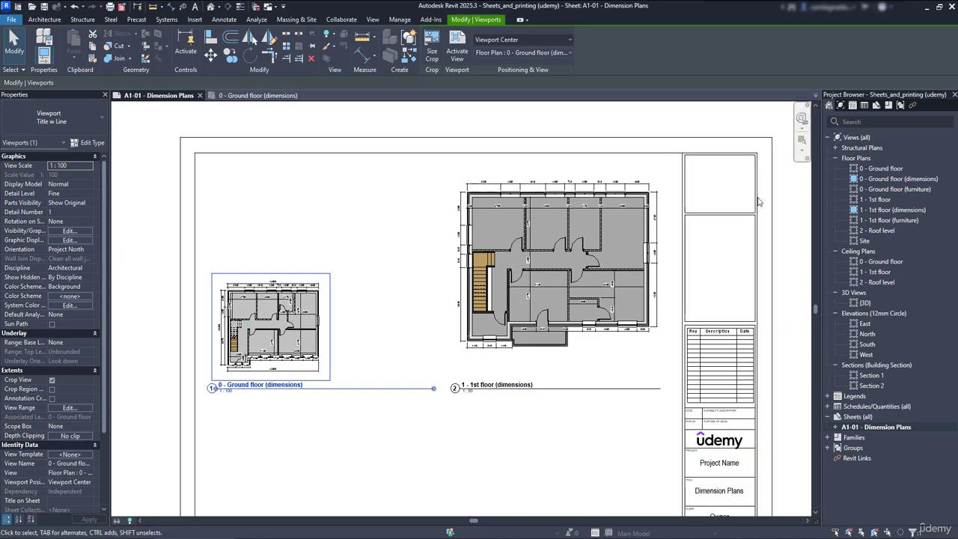
Open the "0 - Ground floor (dimensions)" floor plan and return its view scale to 1:50
double_click(910, 182)
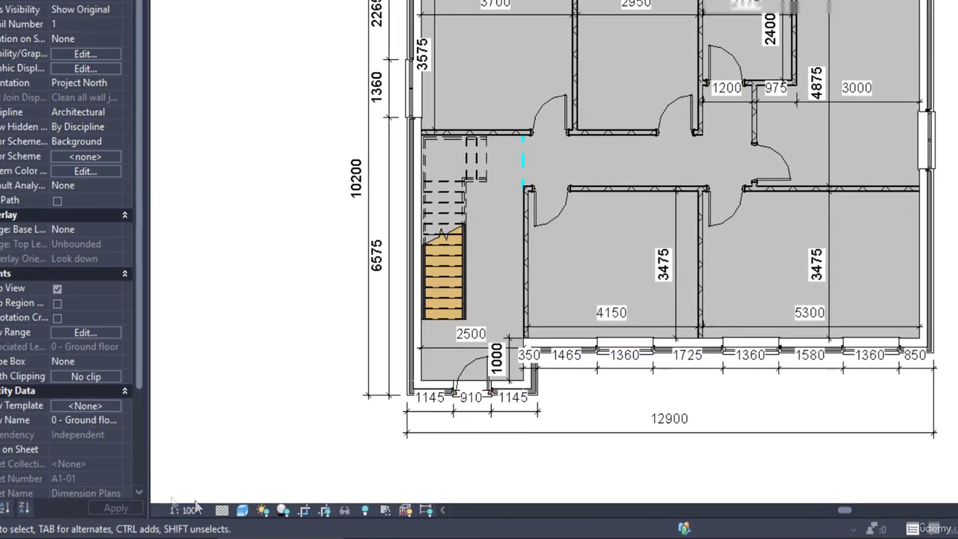
click(184, 512)
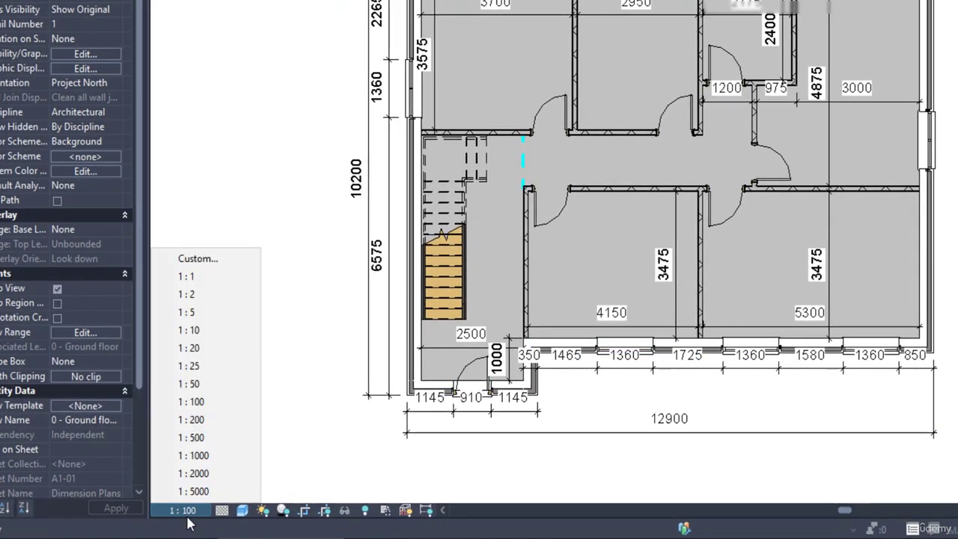
click(222, 385)
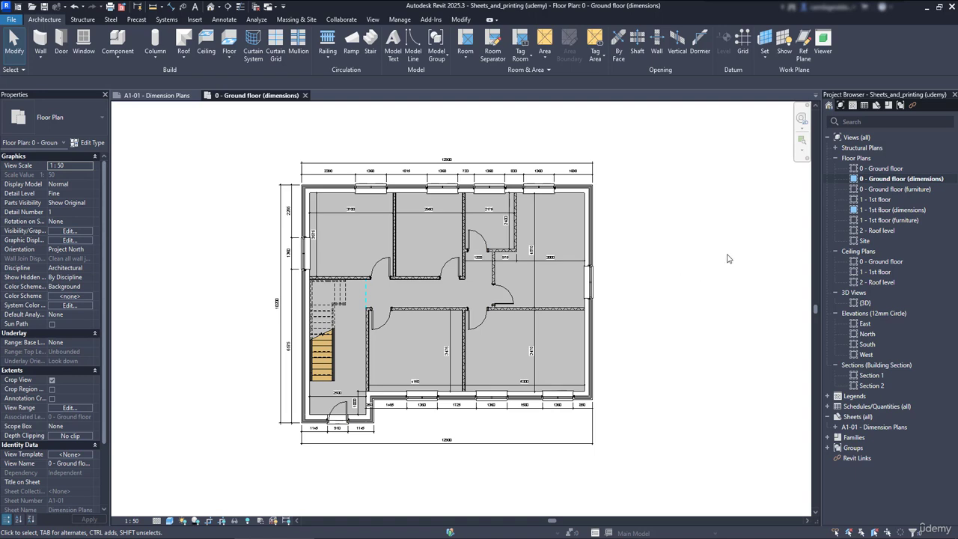
Duplicate the "0 - Ground floor (dimensions)" view with detailing and rename the copy "0 - Ground floor (dims) 1-100"
right_click(908, 182)
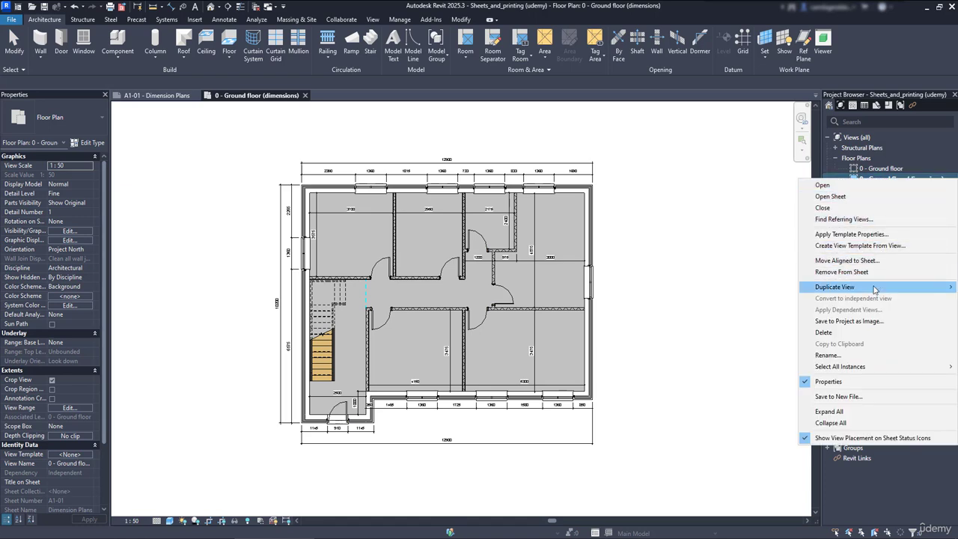
mouse_move(871, 290)
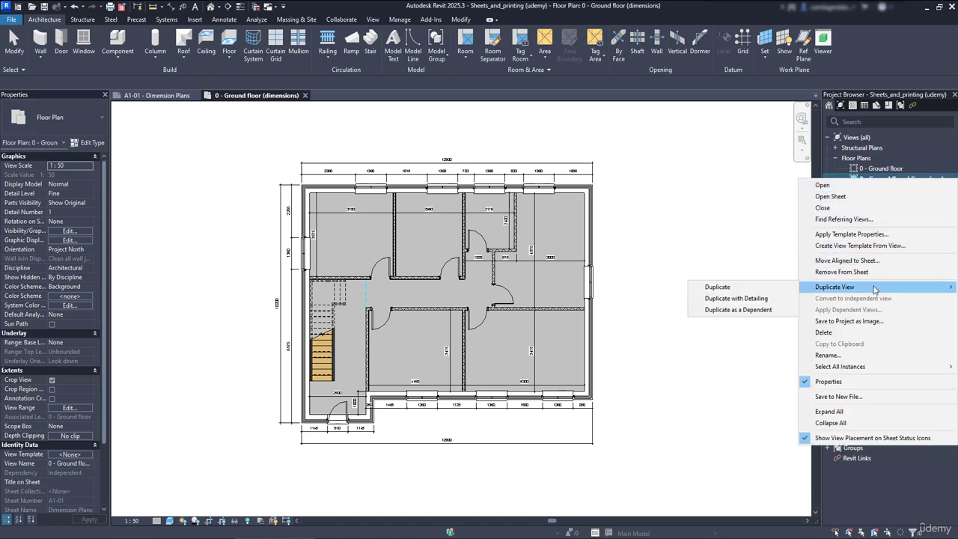
click(770, 299)
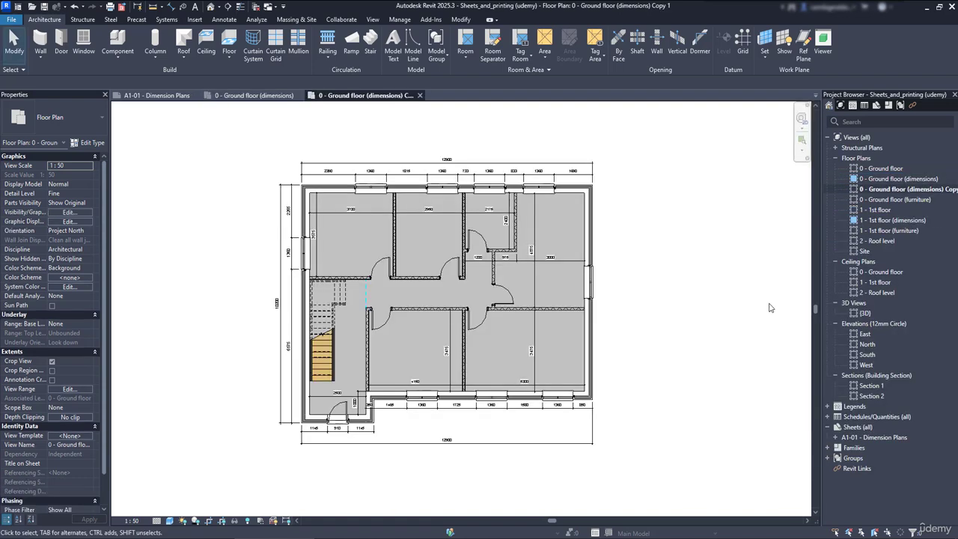
right_click(909, 189)
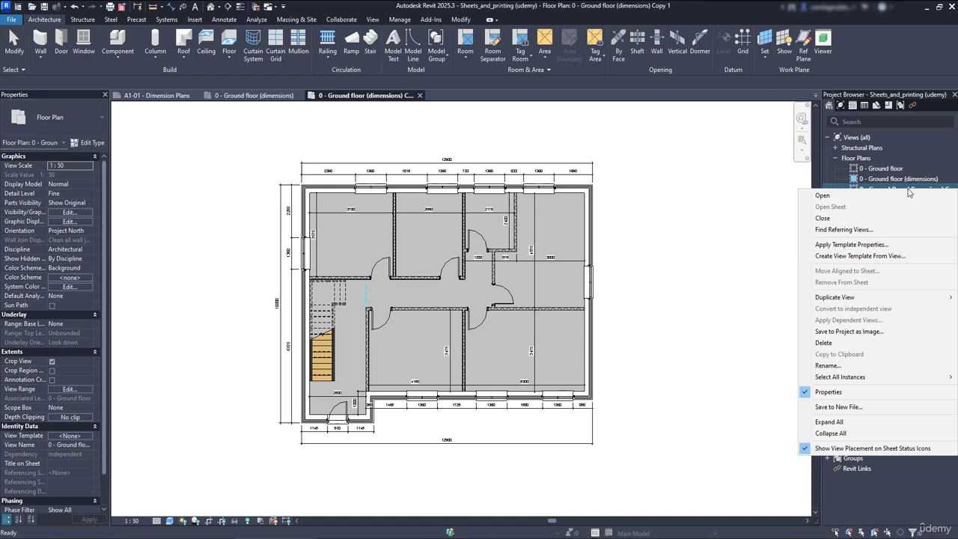
click(860, 366)
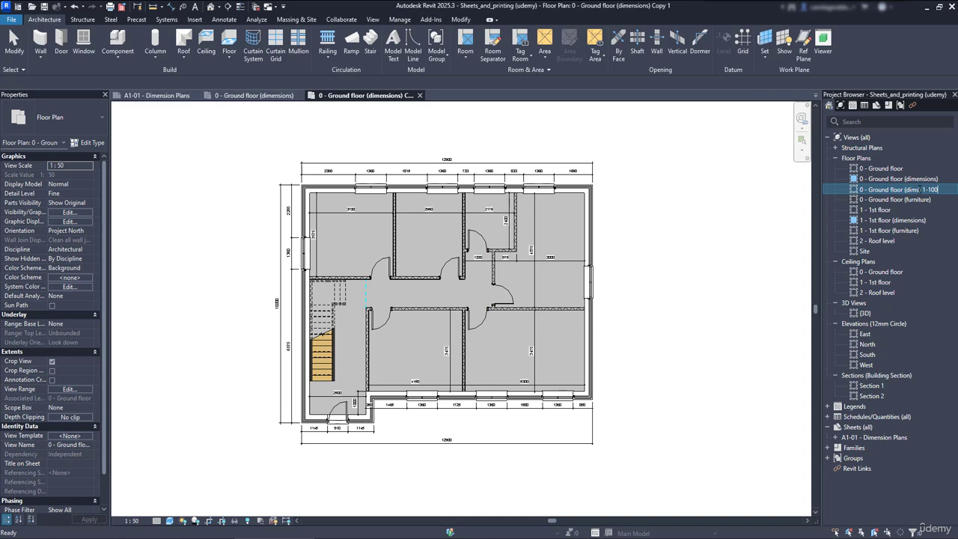
text())
key(Return)
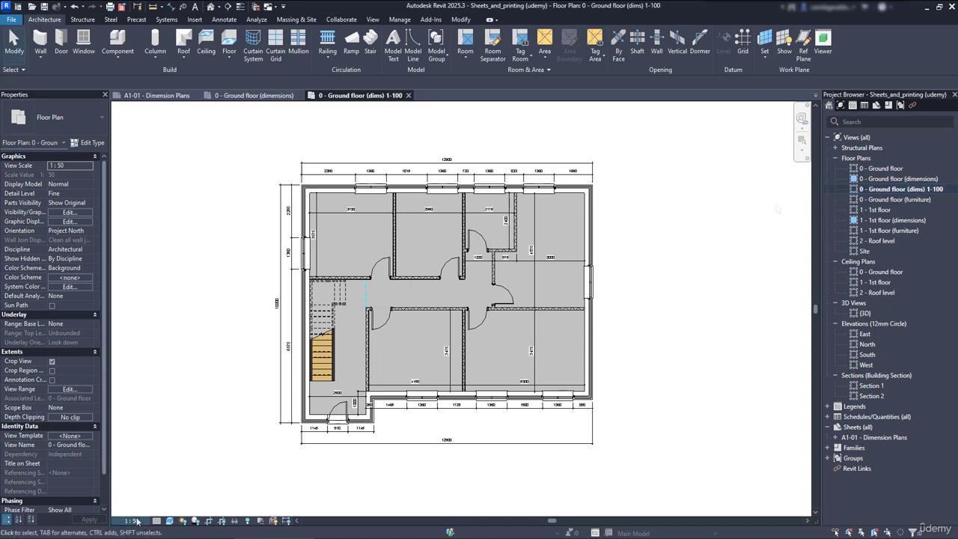
Set the copied ground floor view's scale to 1:100 and move the lower window dimension string slightly away from the wall
click(134, 520)
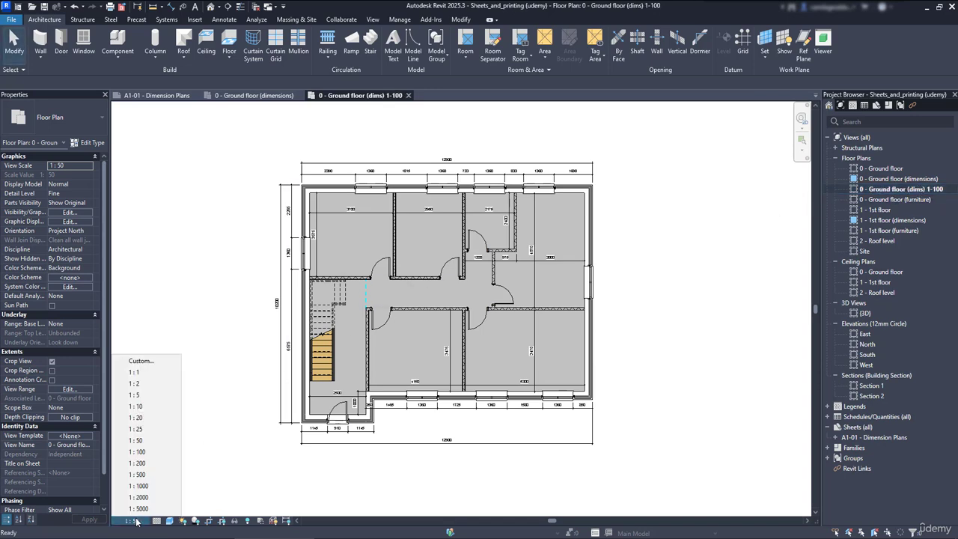
click(147, 451)
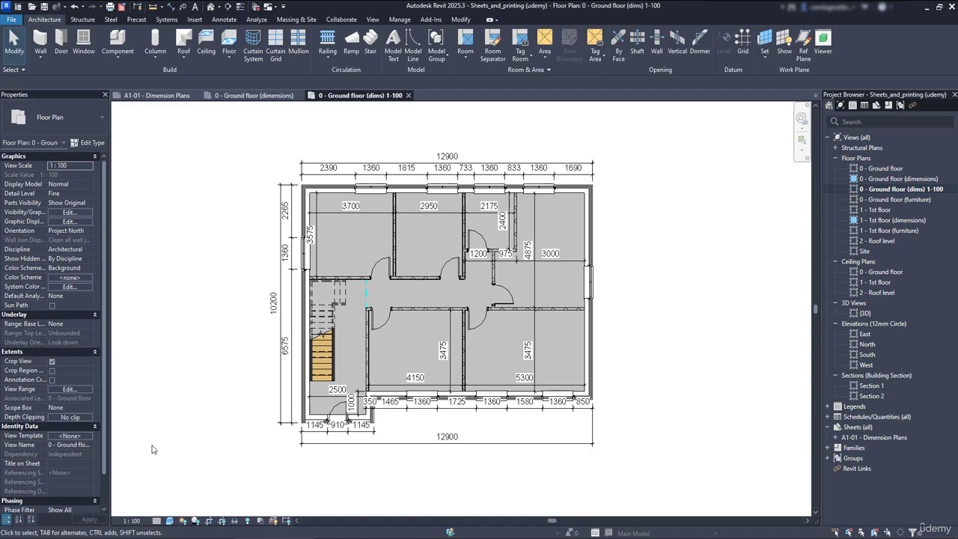
click(492, 410)
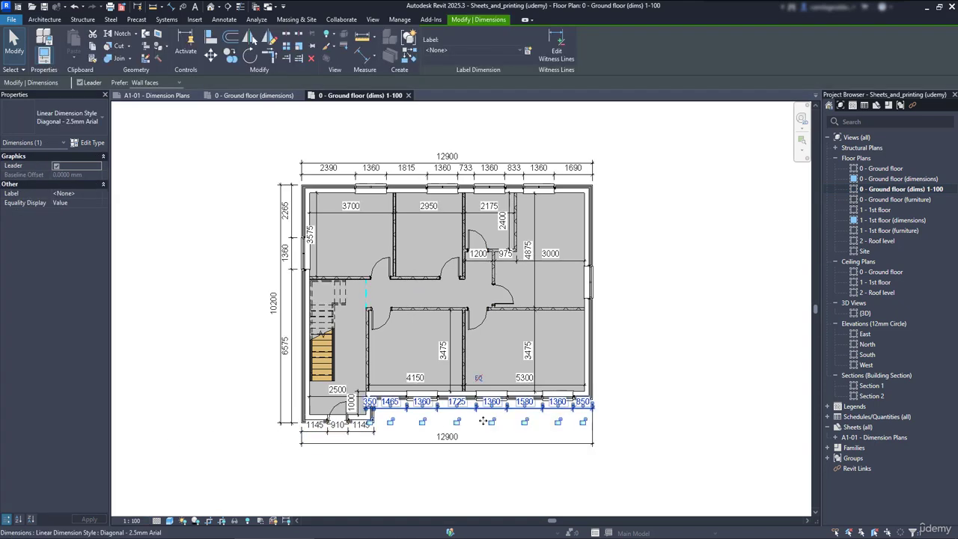
drag(484, 413, 482, 419)
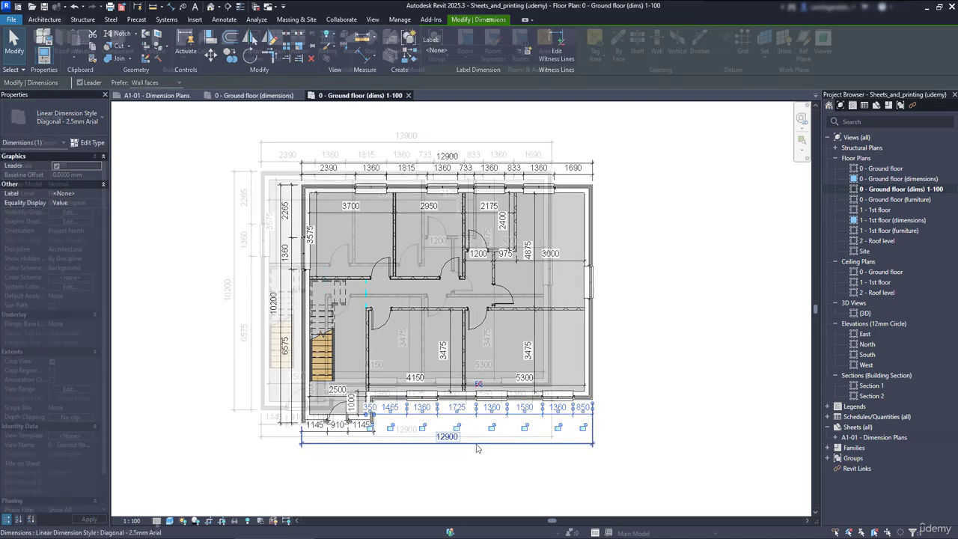
Set the 1-100 ground floor view to Coarse detail level and the Hidden Line visual style
click(156, 521)
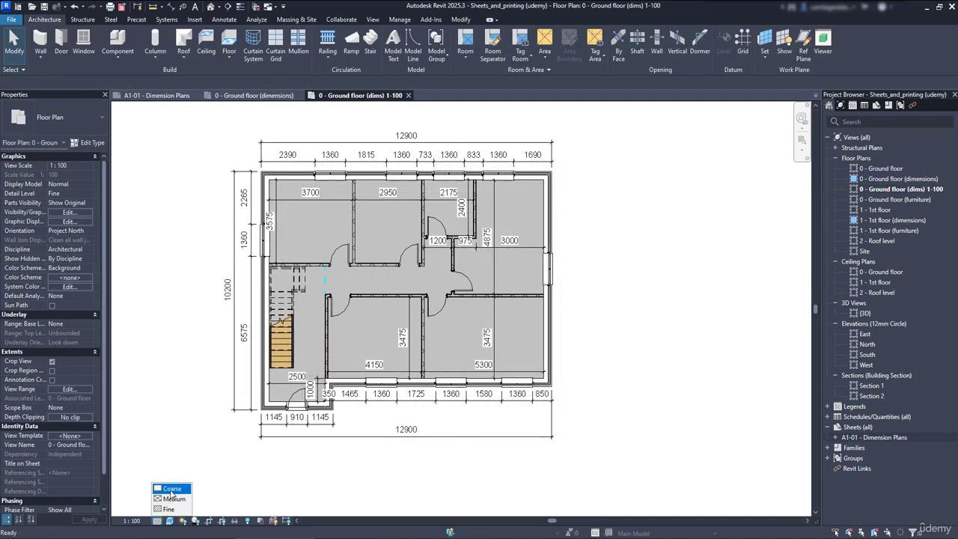
click(172, 489)
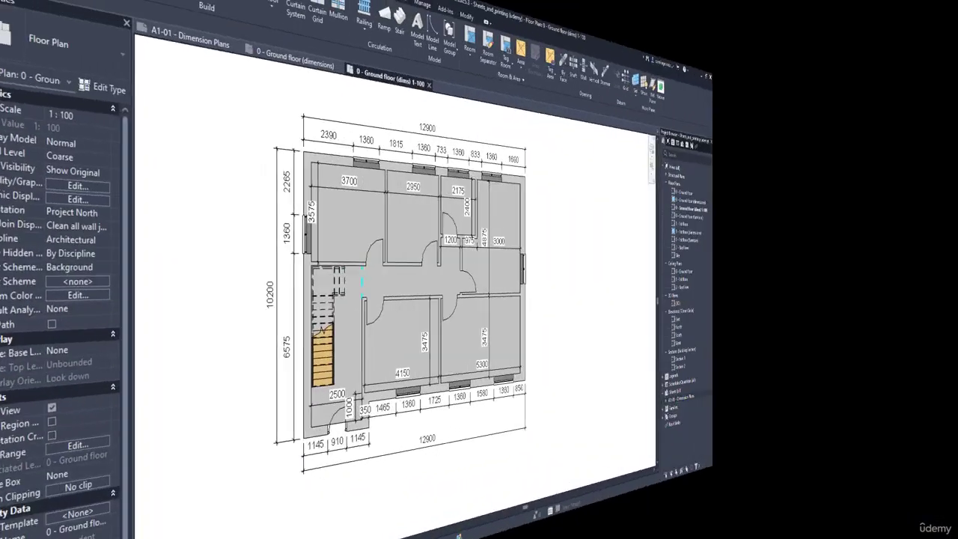
click(170, 521)
click(208, 468)
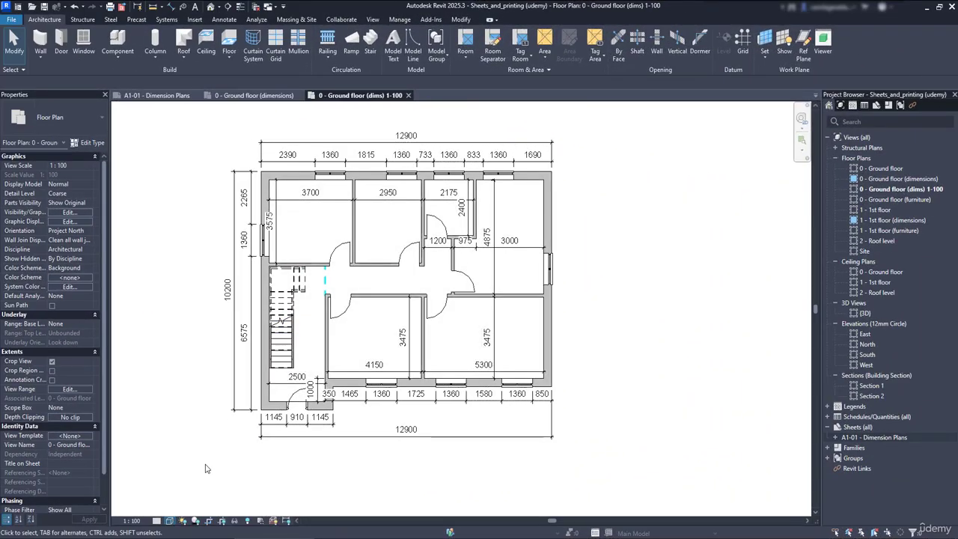
Create a new sheet with the Title_Blocks_A3_Metric title block and place the "0 - Ground floor (dims) 1-100" view on its left half
click(843, 427)
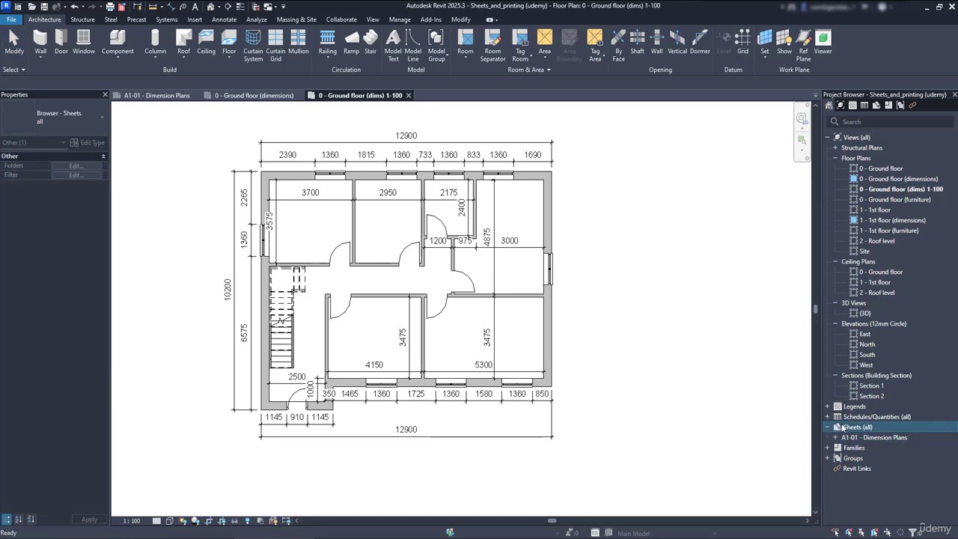
right_click(843, 426)
click(842, 431)
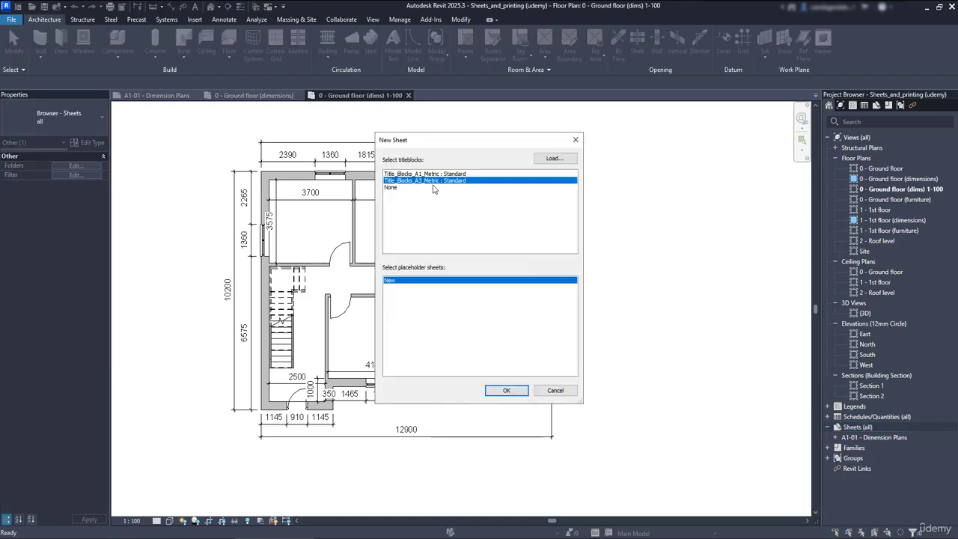
click(511, 391)
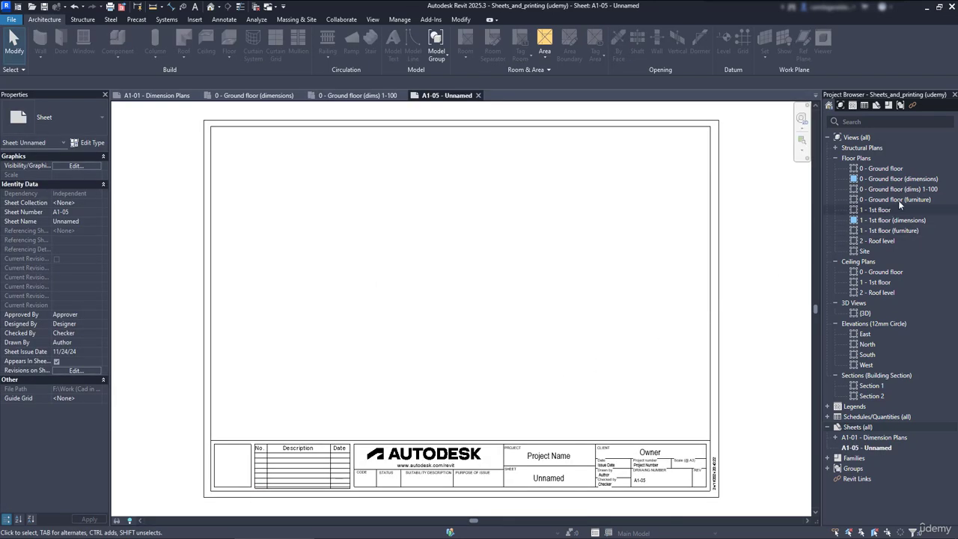
drag(912, 190, 348, 280)
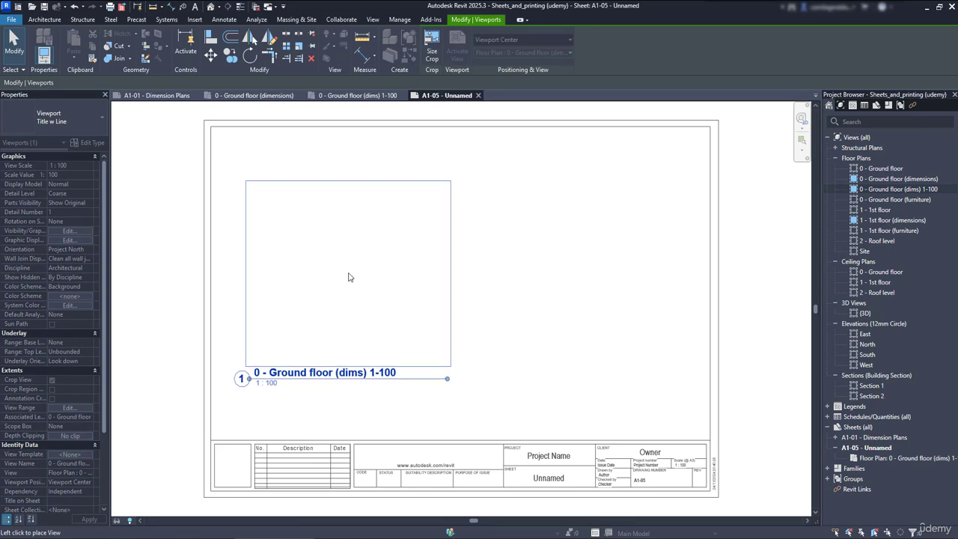
click(352, 273)
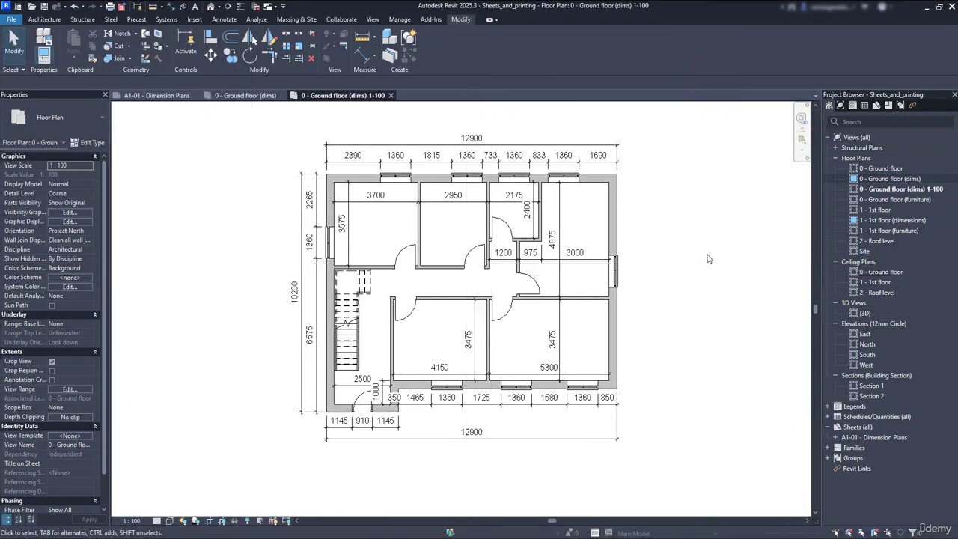
Rename the original dimension plans "0 - Ground floor (dims) 1-50" and "1 - 1st floor (dims) 1-50"
click(923, 181)
double_click(923, 180)
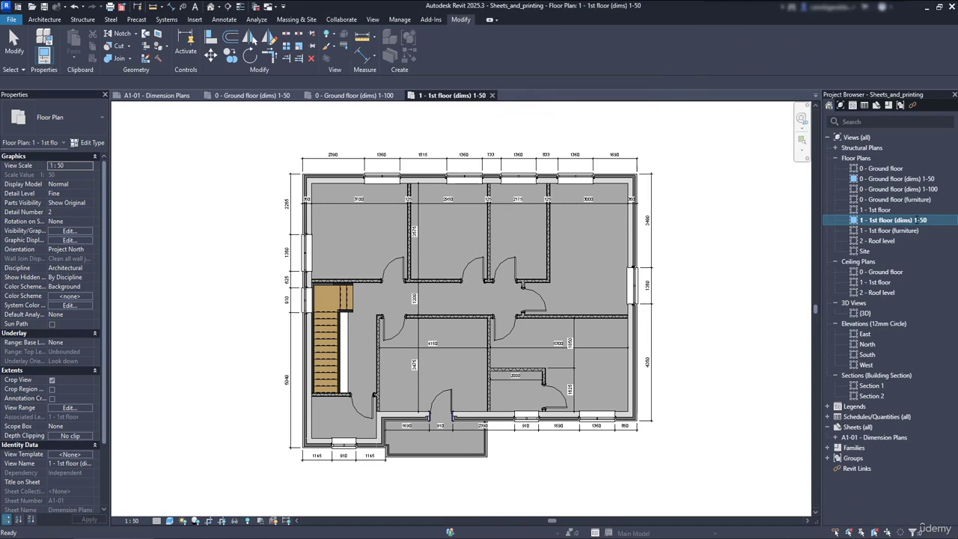
Duplicate the "1 - 1st floor (dims) 1-50" view with detailing and rename the copy "1 - 1st floor (dims) 1-100"
right_click(915, 220)
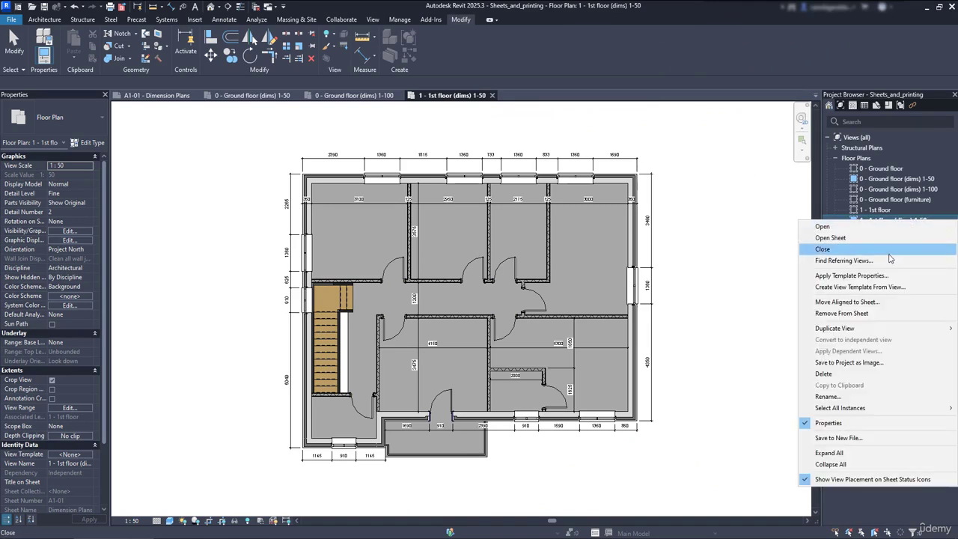
mouse_move(861, 329)
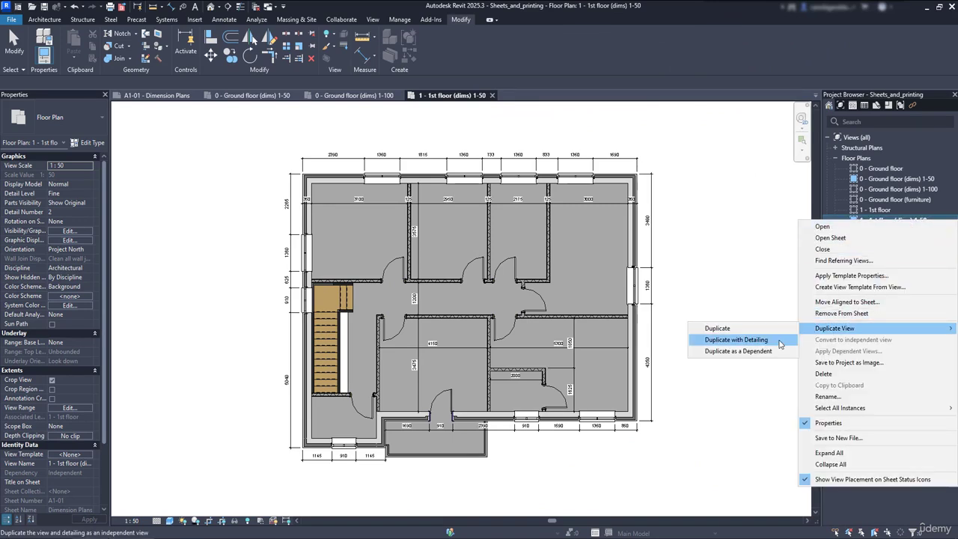
click(736, 340)
key(F2)
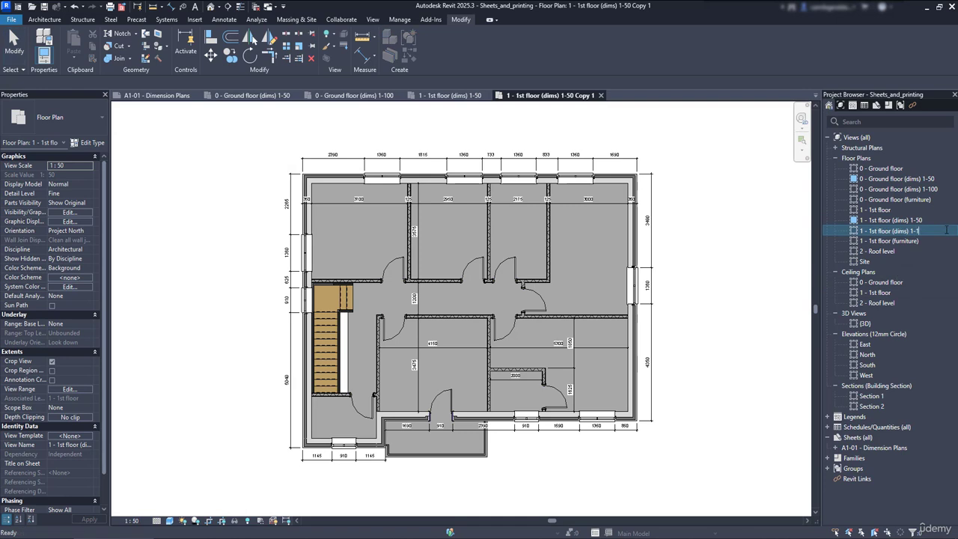
text(100)
key(Return)
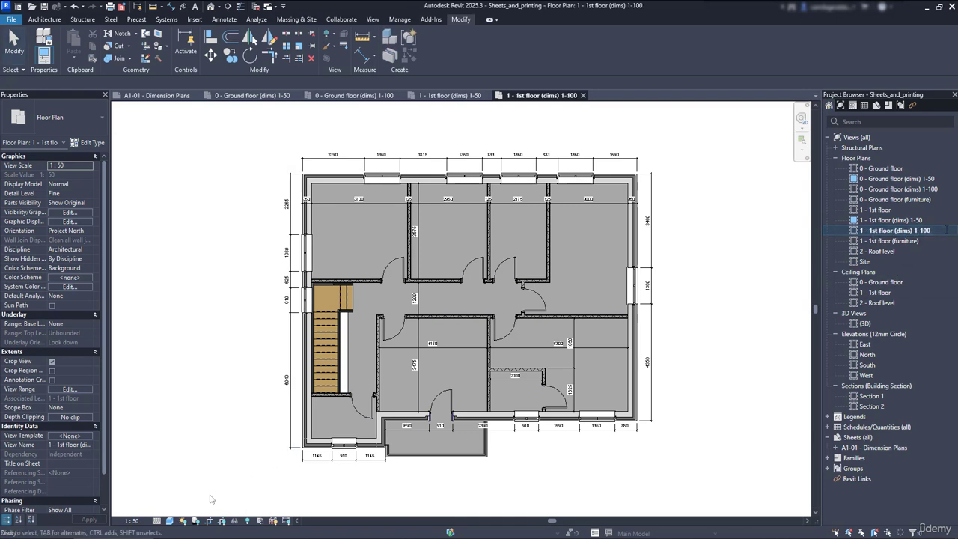
Set the copied first floor view to 1:100 scale, Coarse detail level and the Hidden Line visual style
click(131, 520)
click(143, 452)
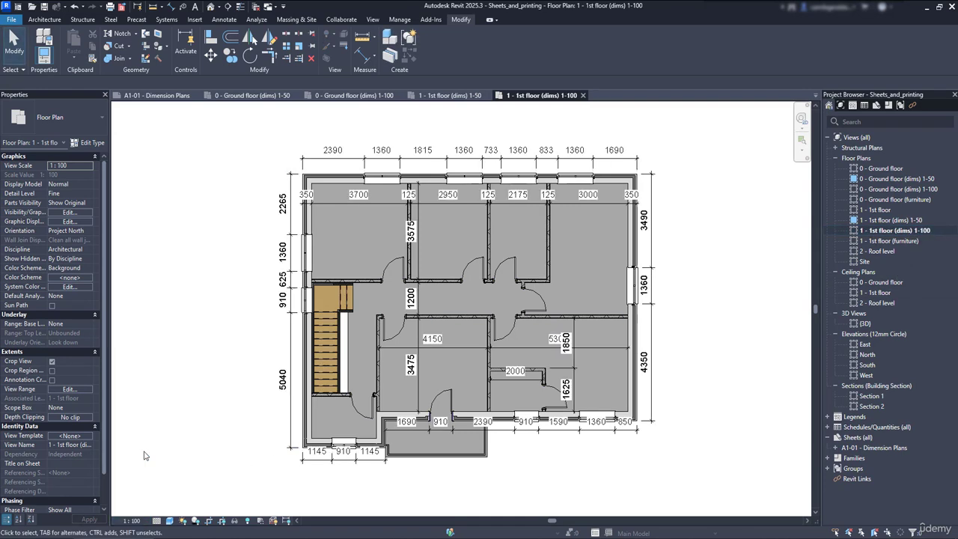
click(156, 520)
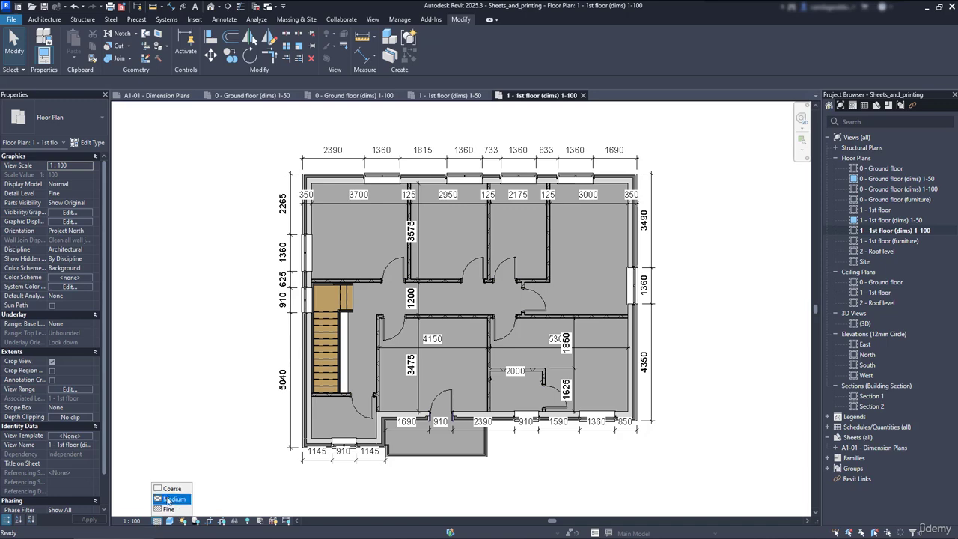
click(168, 488)
click(169, 520)
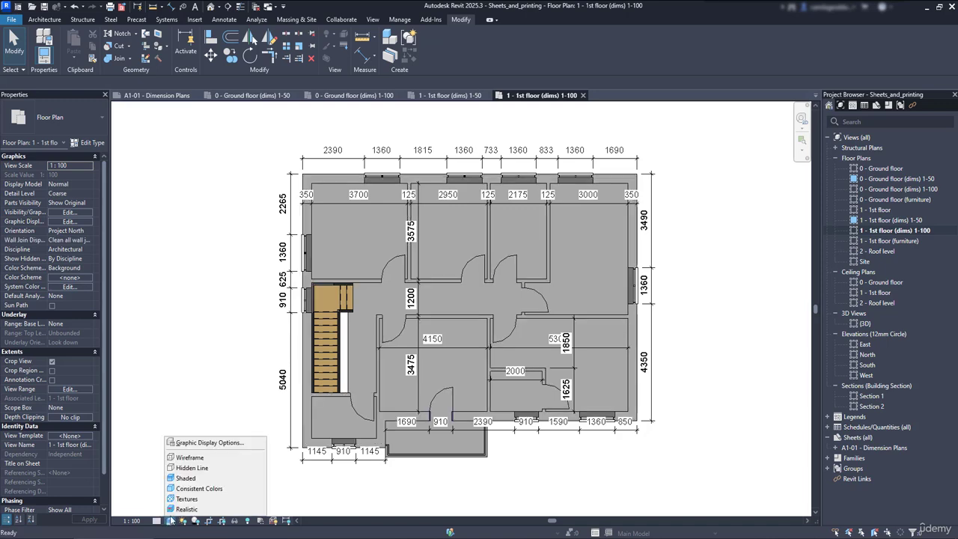
click(217, 468)
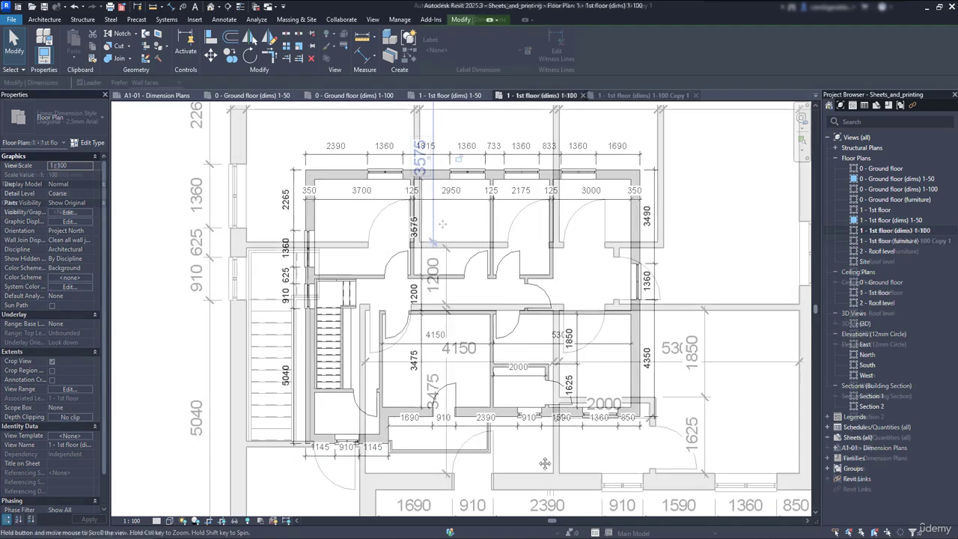
In the 1:100 first floor plan, move the 2000 dimension text below its line and shift the 5300 text away from the 1850 dimension
scroll(419, 225, up, 3)
click(433, 157)
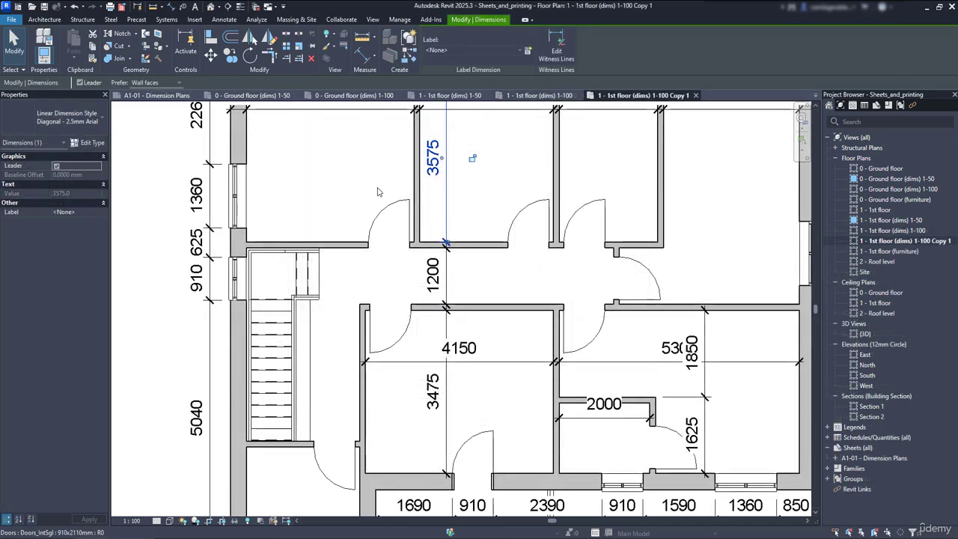
scroll(389, 234, down, 3)
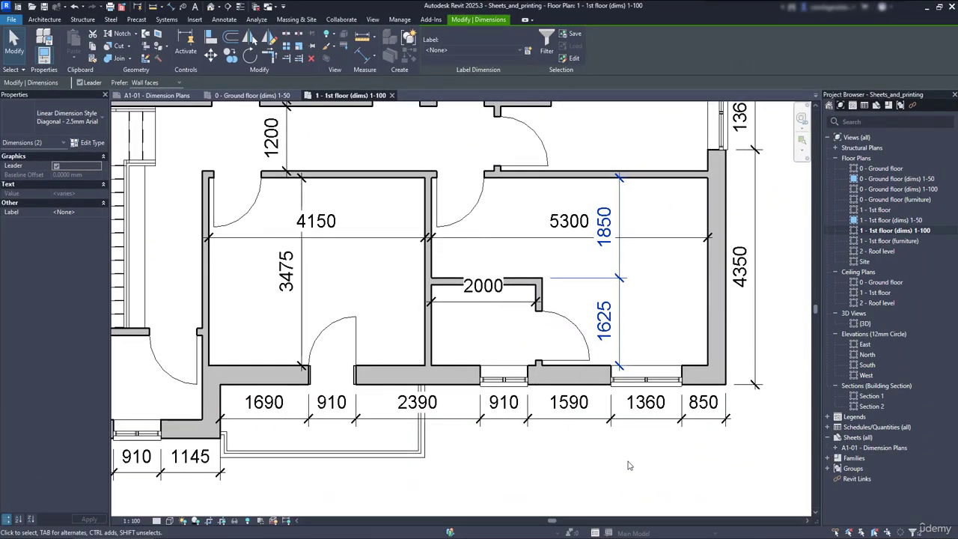
click(481, 299)
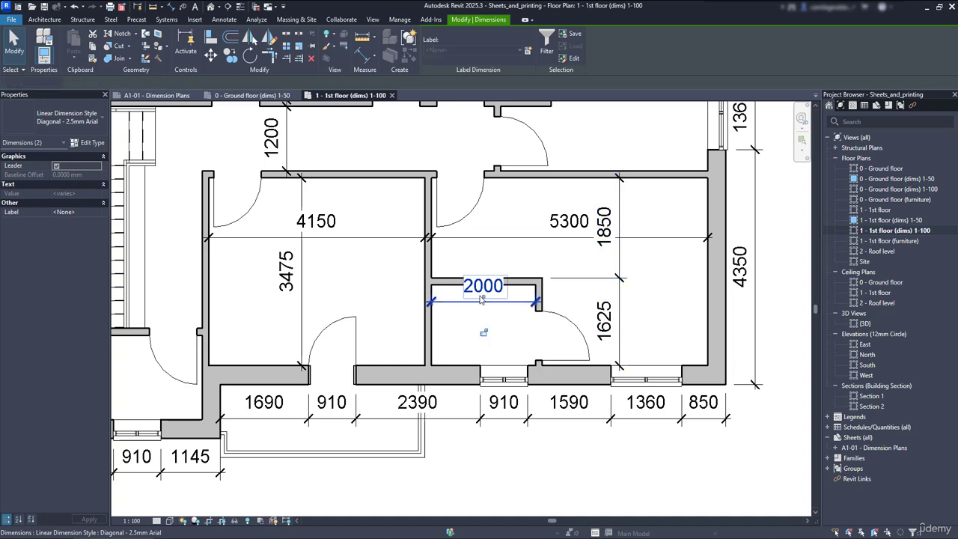
drag(484, 303, 488, 334)
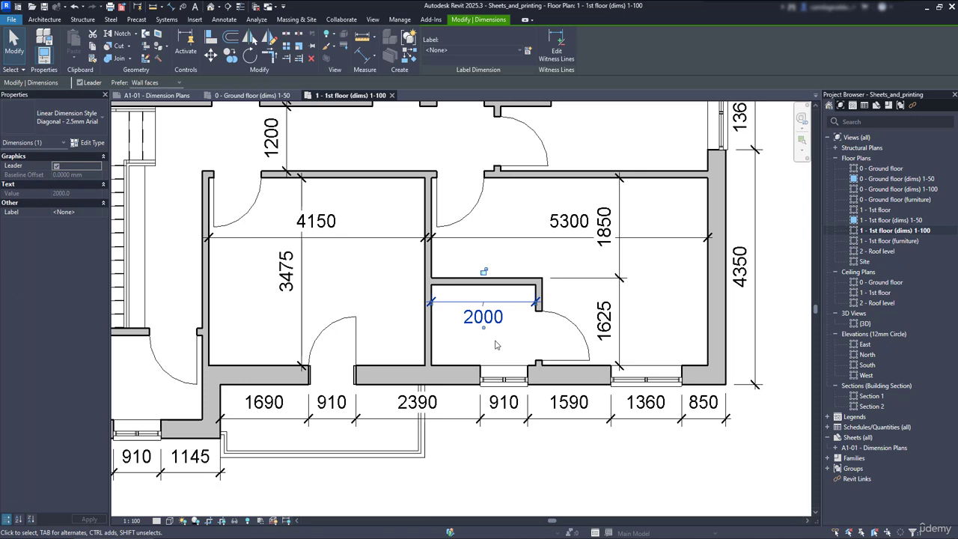
click(567, 229)
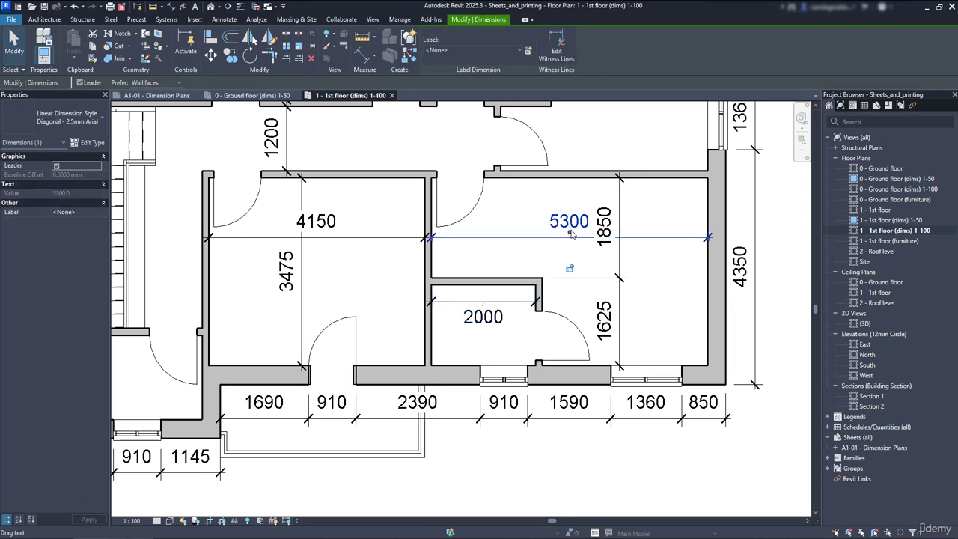
drag(567, 229, 532, 235)
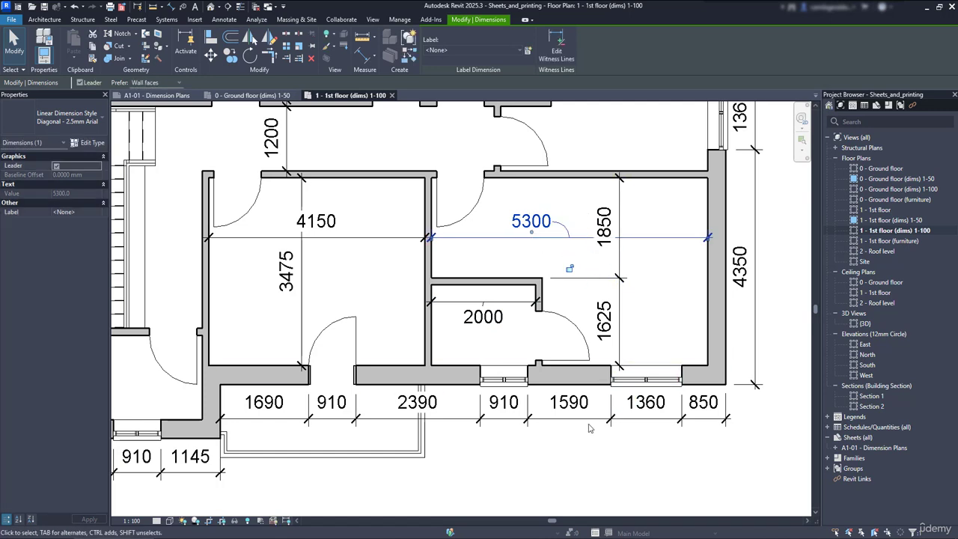
click(557, 446)
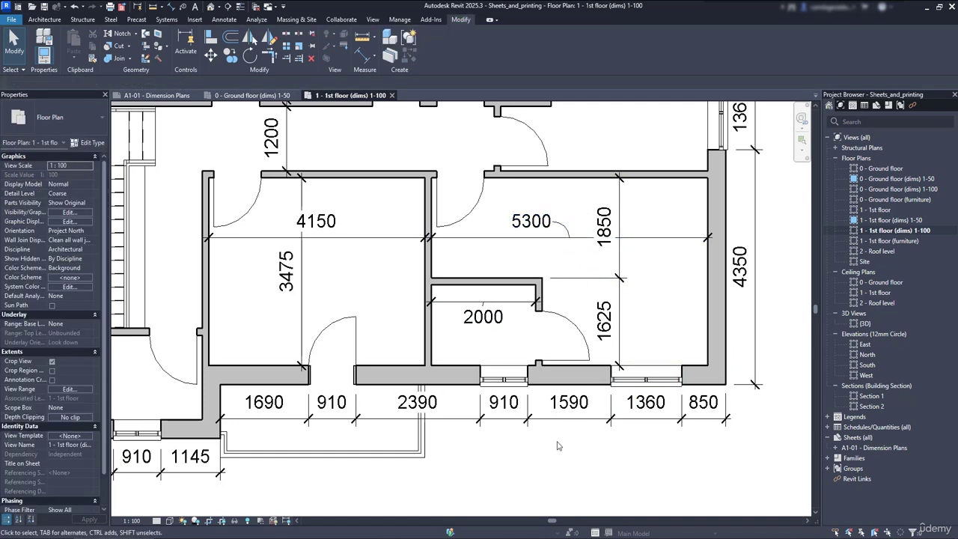
Set the segment dimension leader visibility of the 2000 dimension to Always Off
click(492, 328)
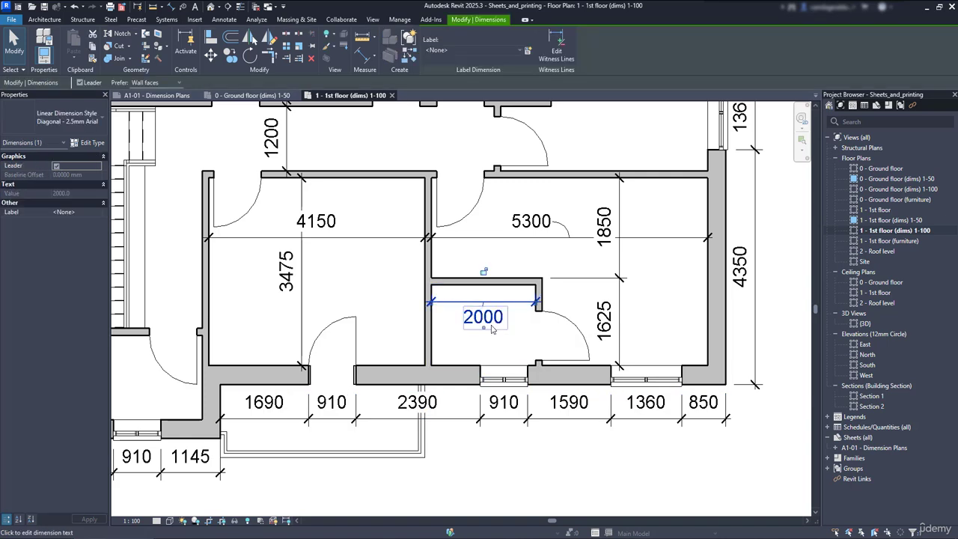
click(492, 326)
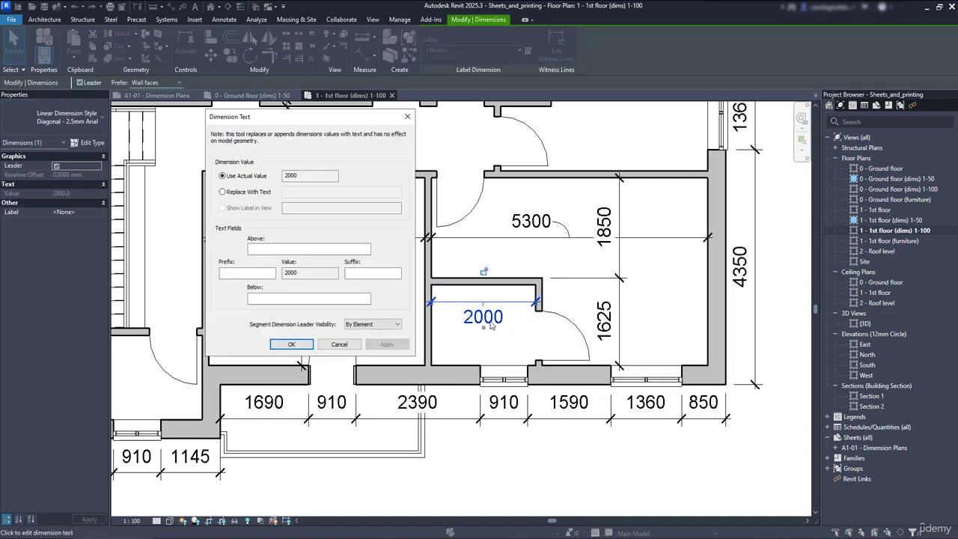
click(396, 324)
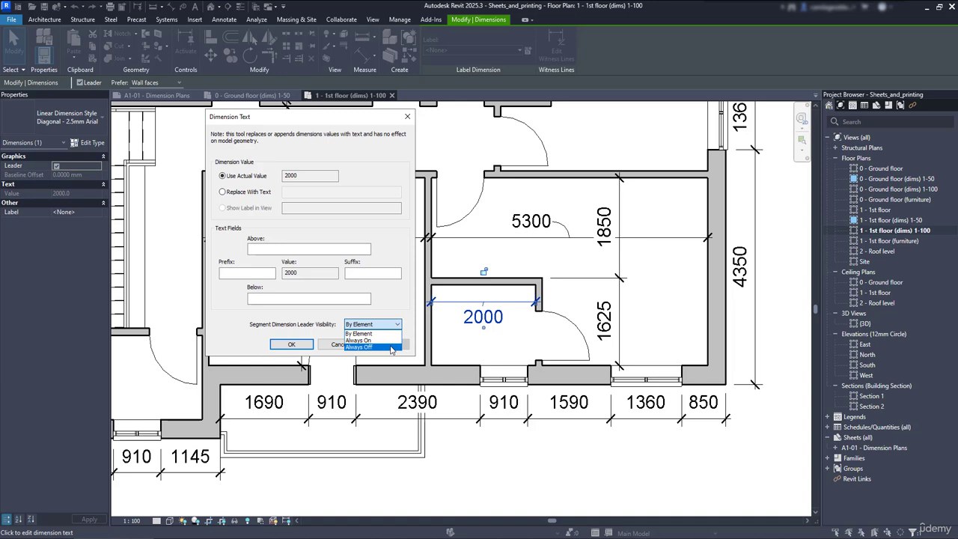
click(391, 348)
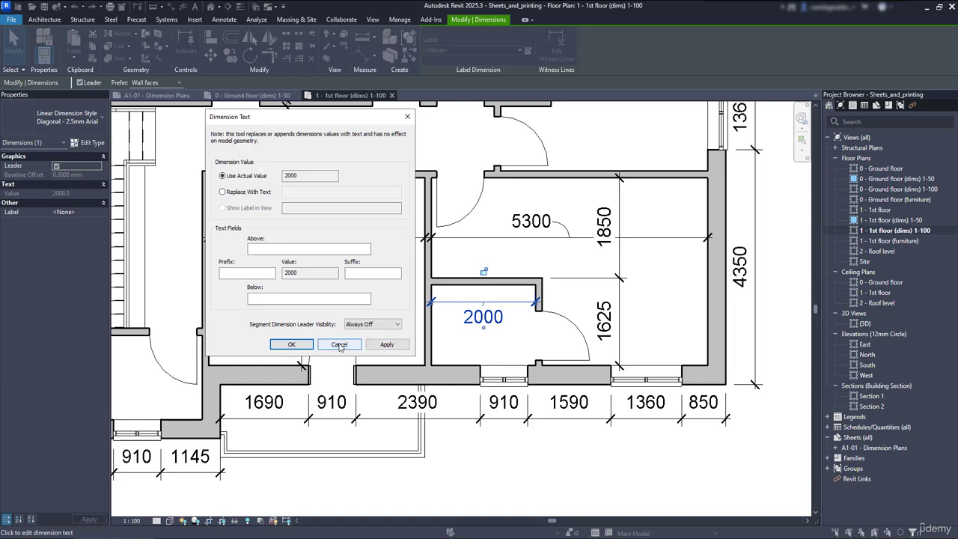
click(292, 344)
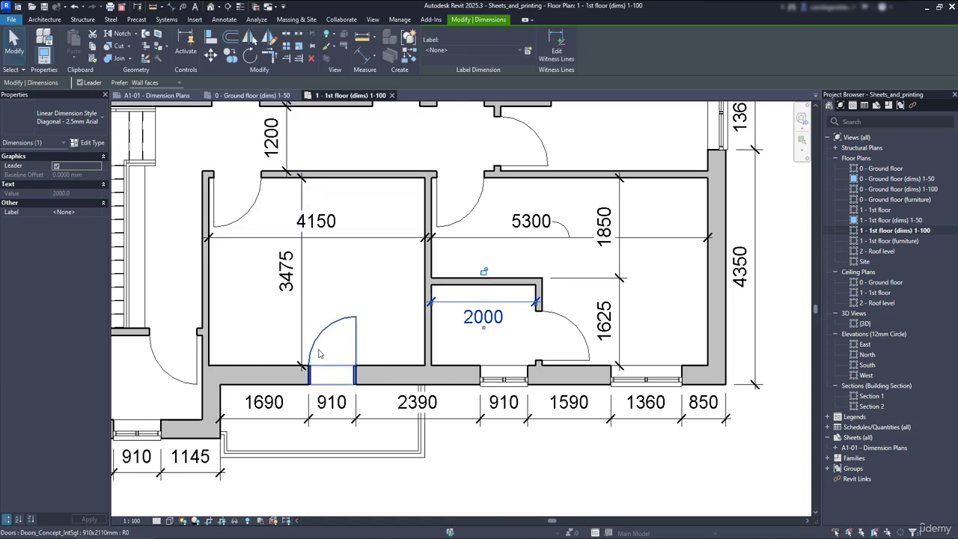
click(494, 461)
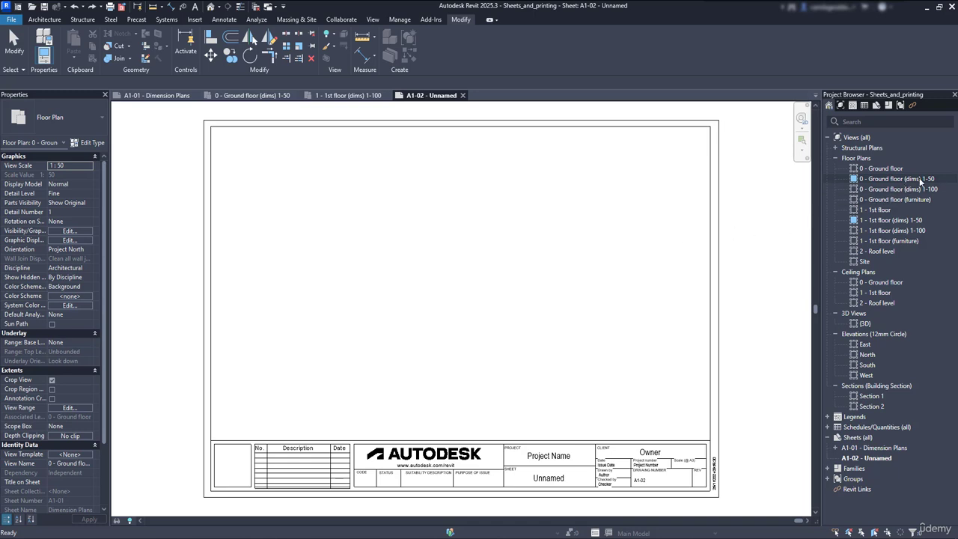
Place the "0 - Ground floor (dims) 1-100" and "1 - 1st floor (dims) 1-100" views side by side on the A1-02 sheet
drag(921, 180, 373, 273)
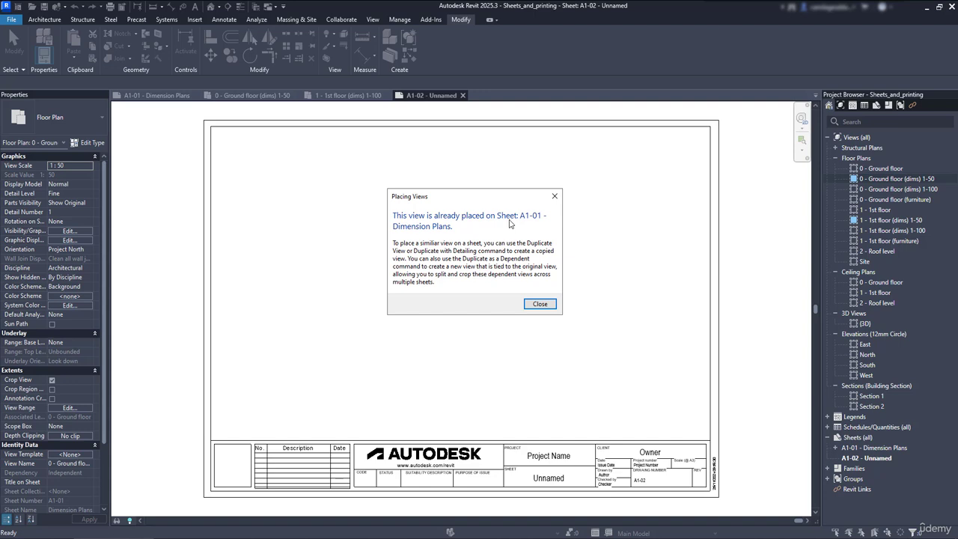
click(539, 303)
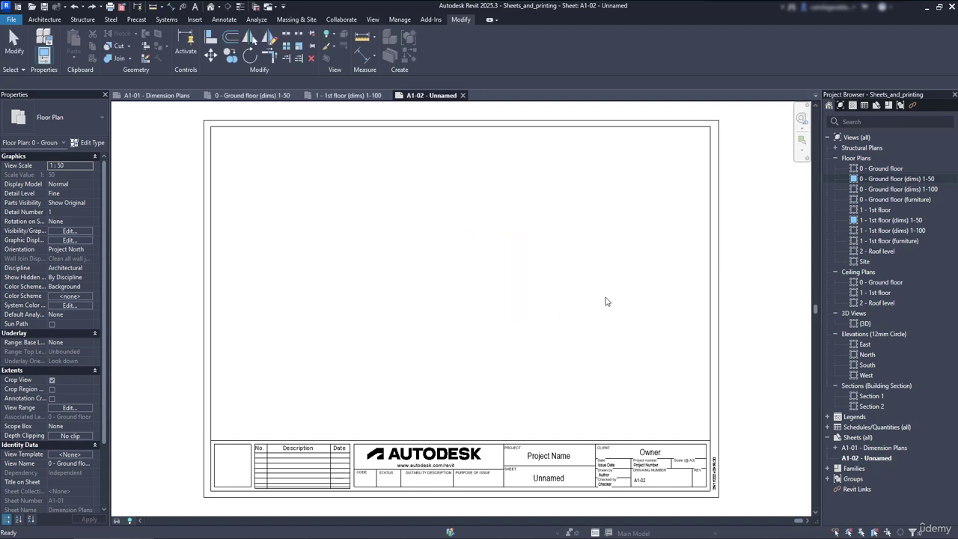
drag(897, 189, 347, 278)
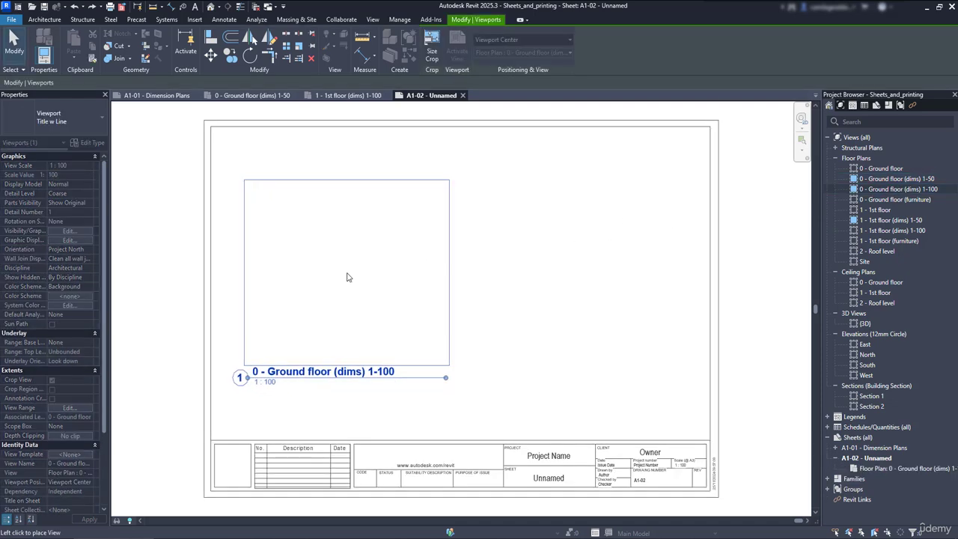
click(346, 274)
drag(912, 232, 583, 325)
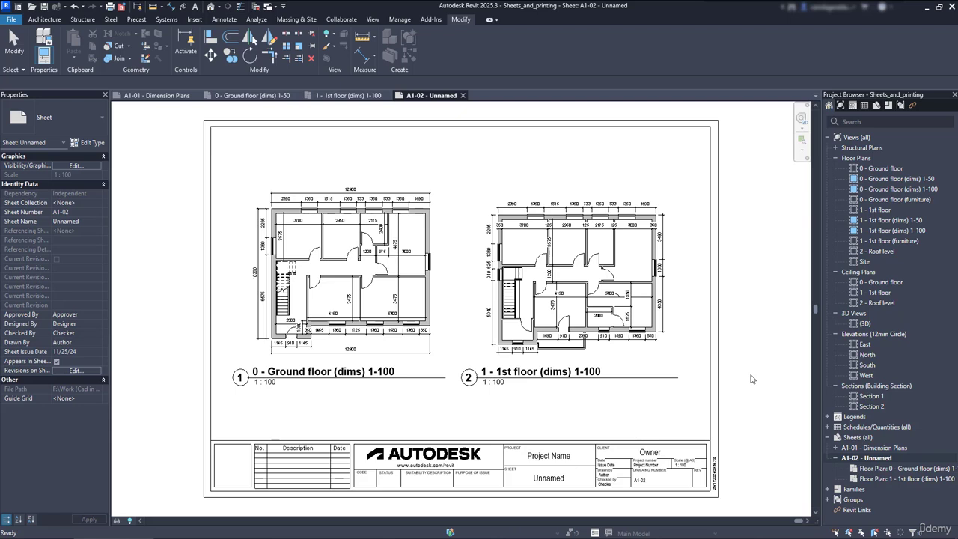
Change the A1-02 sheet's number to A3-02 and its name to "Dimension Plans 1-100"
right_click(898, 461)
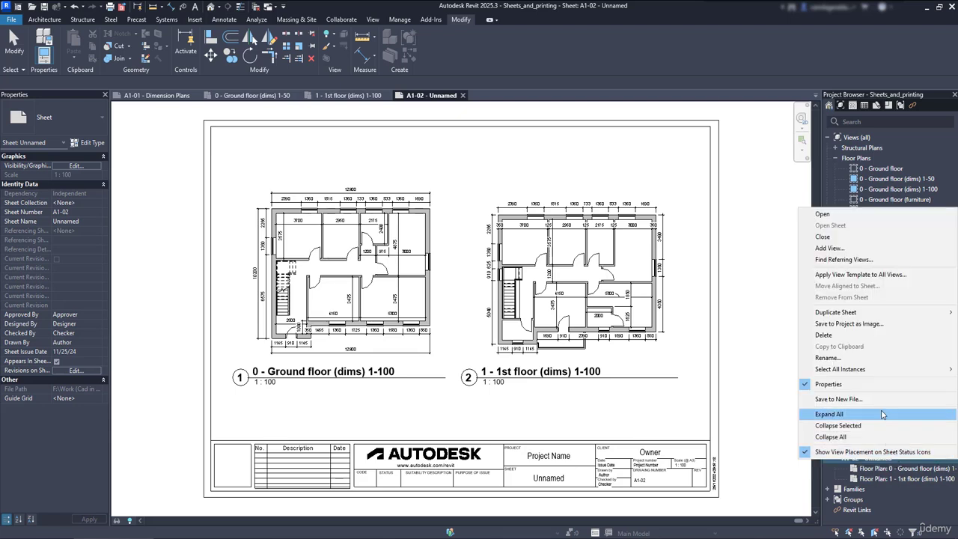
click(827, 357)
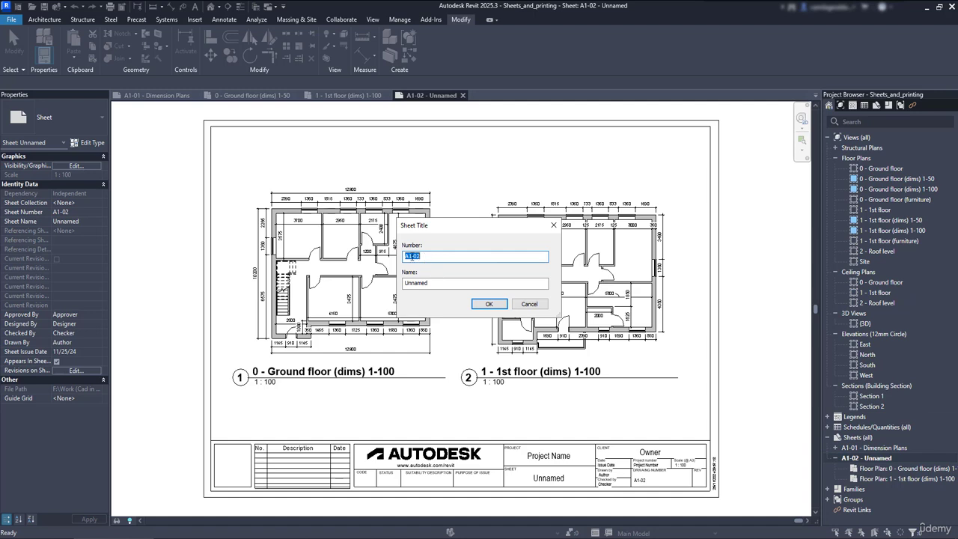
click(412, 257)
key(BackSpace)
text(3)
key(Tab)
text(Dimension Plans 1-100)
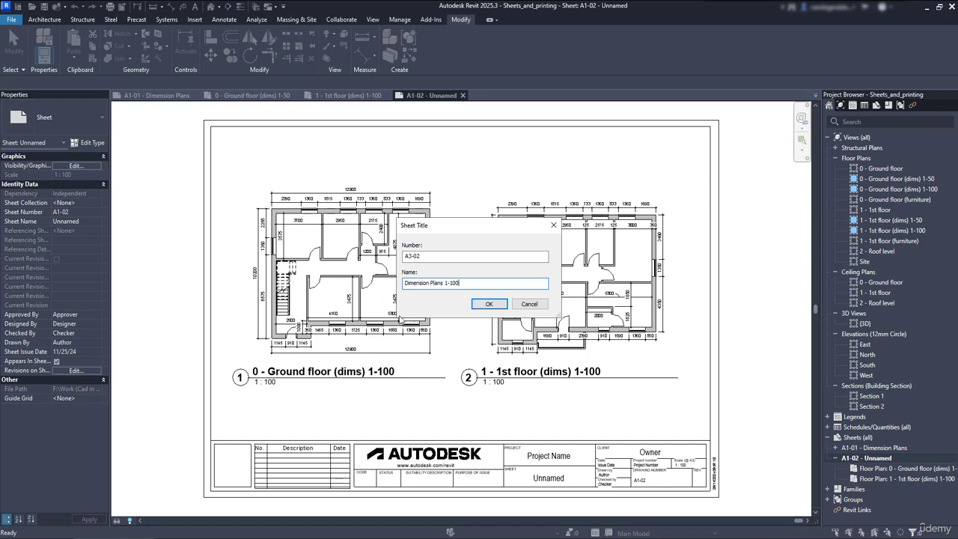
click(488, 304)
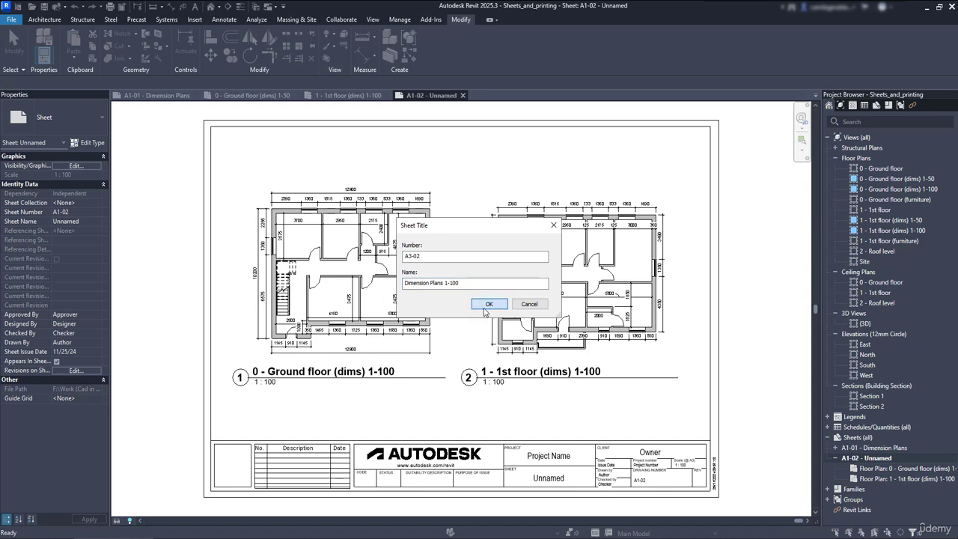
Rename the A1-01 sheet "Dimension Plans 1-50"
click(866, 450)
right_click(867, 451)
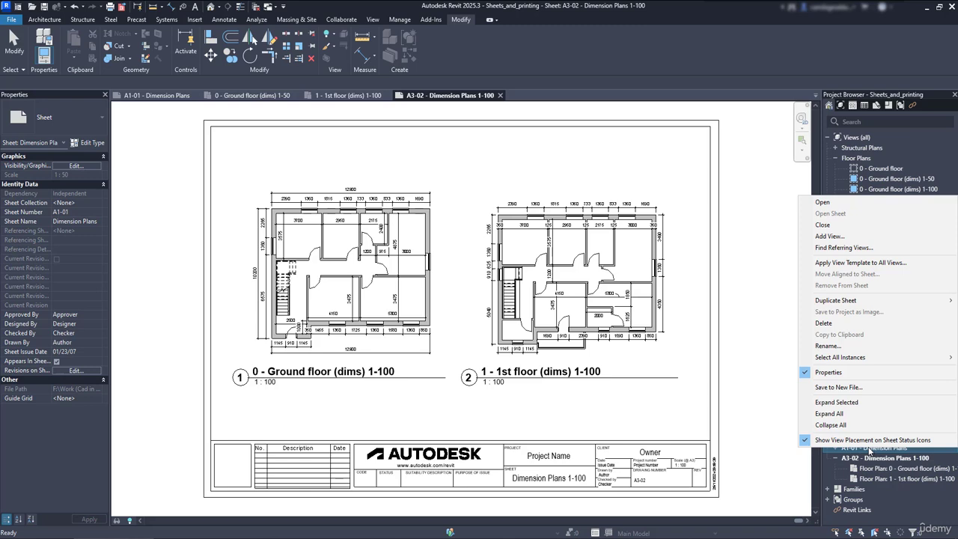
click(827, 345)
click(459, 282)
text(1-50)
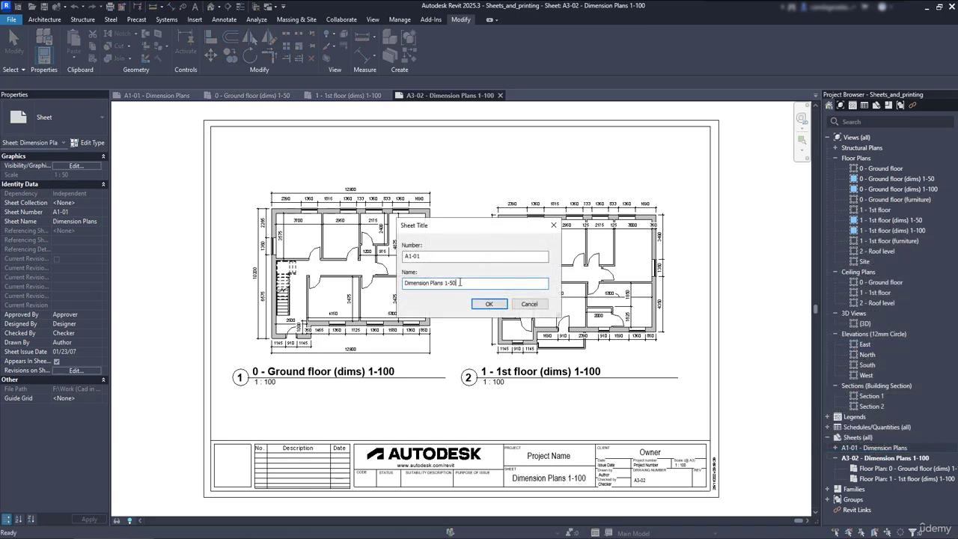
click(482, 303)
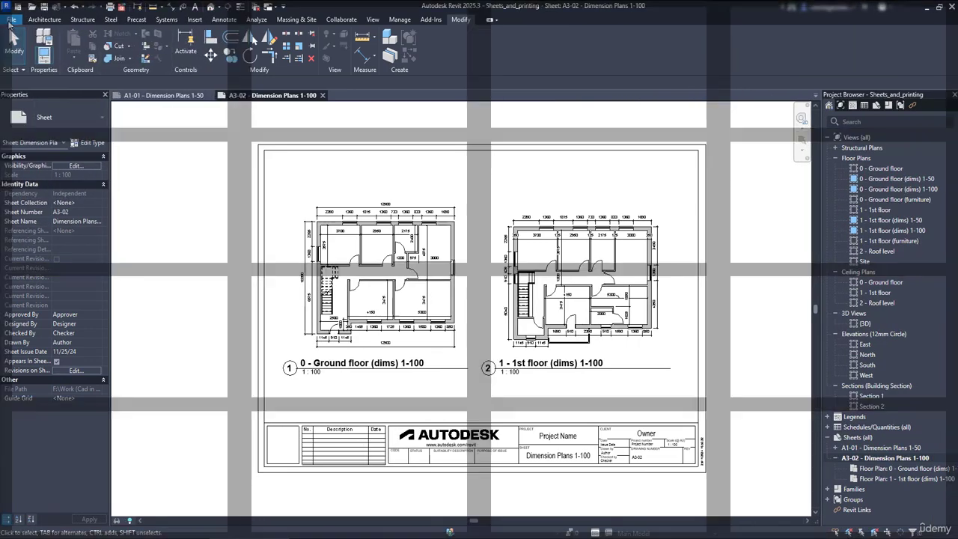
Configure the print setup with 100% zoom and paper placement offset from the corner with No Margin
click(10, 21)
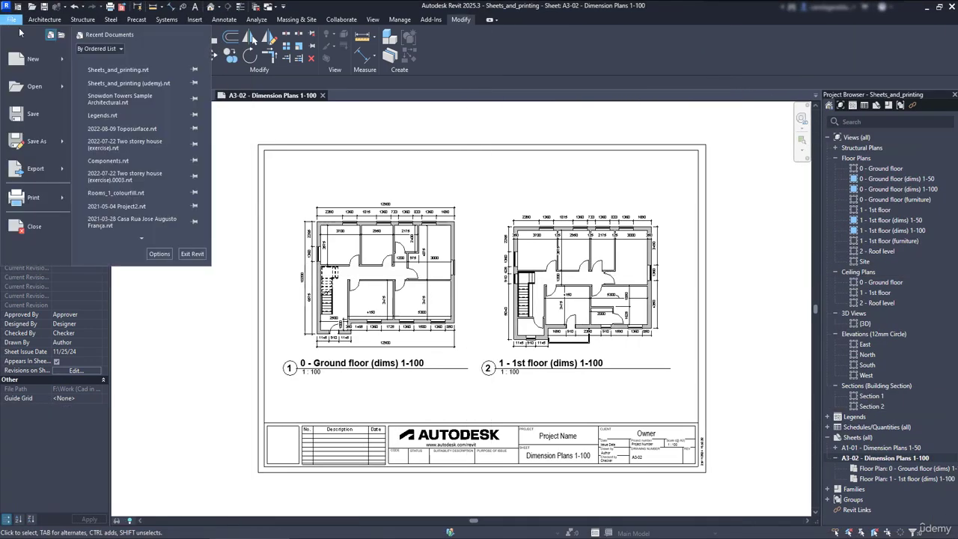
mouse_move(33, 196)
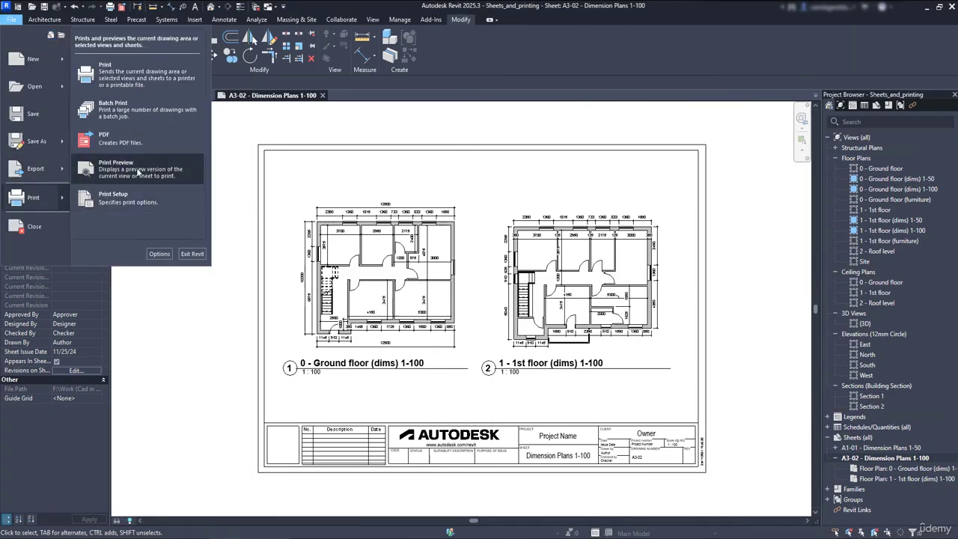
click(173, 73)
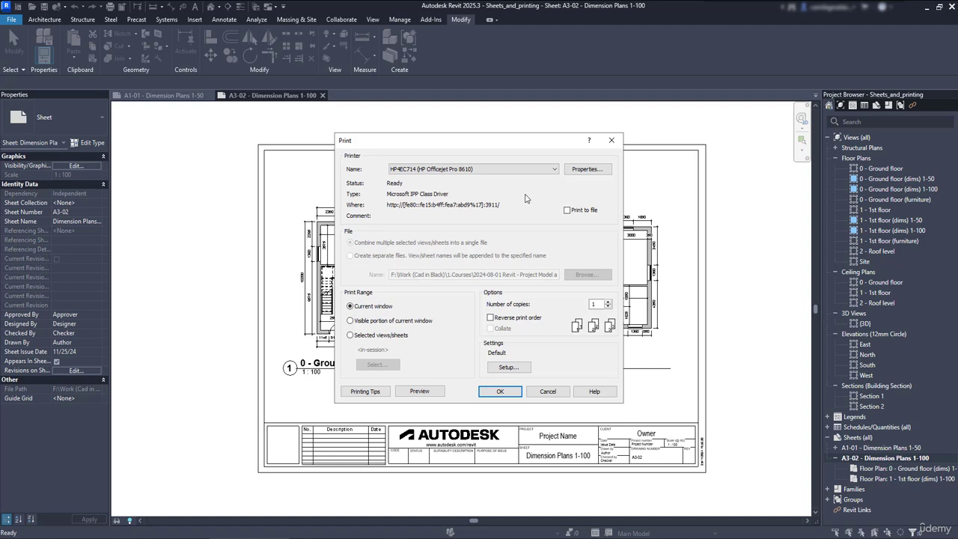
click(514, 372)
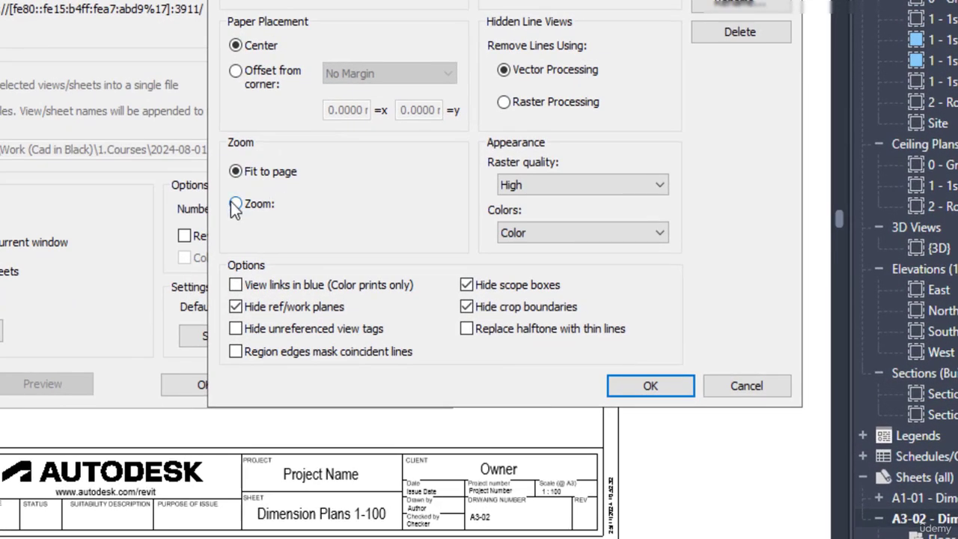
click(235, 206)
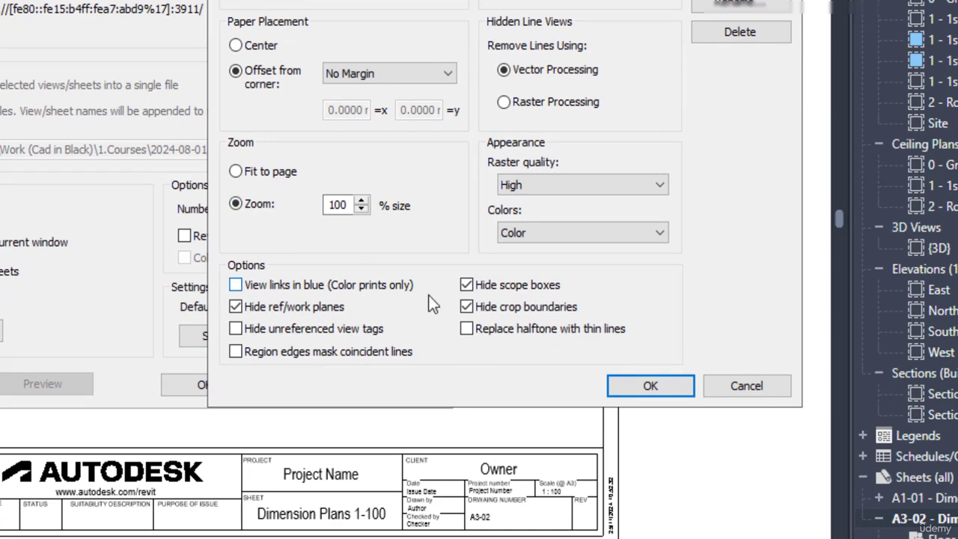
click(662, 386)
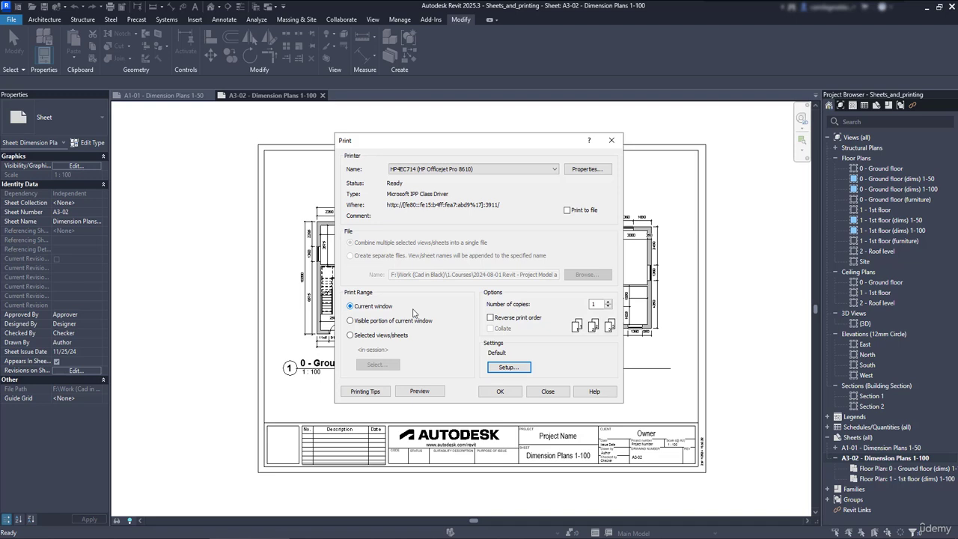
Set the print range to selected views/sheets and include only the A3-02 Dimension Plans 1-100 sheet
click(382, 338)
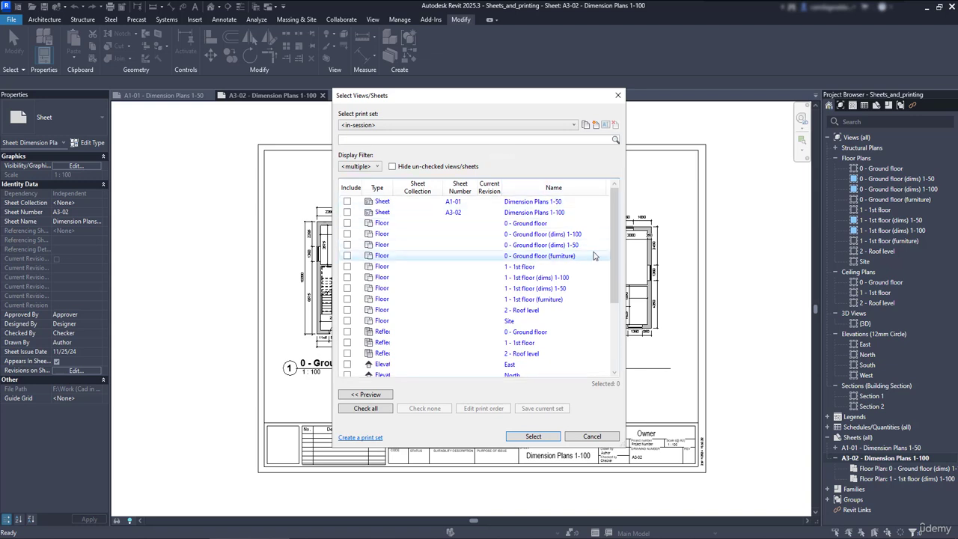
drag(615, 270, 621, 357)
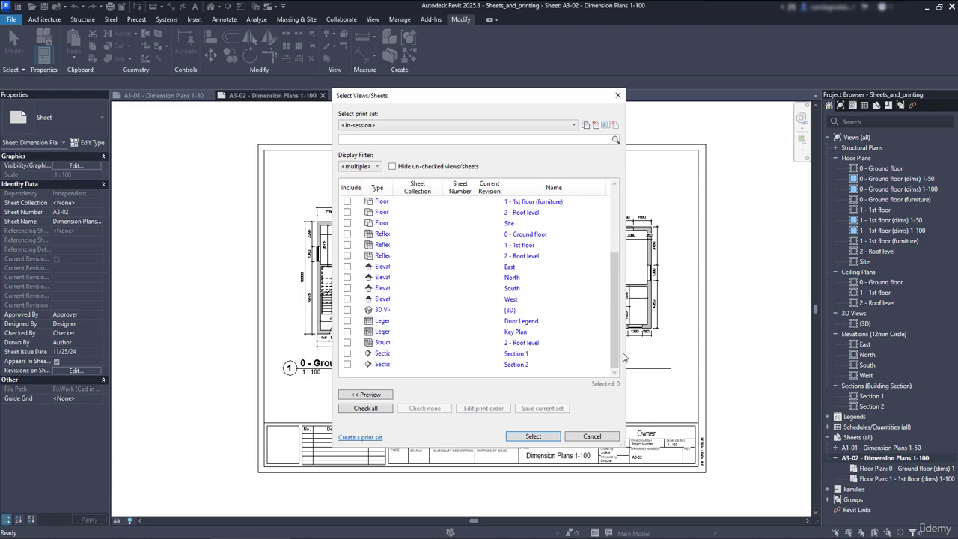
drag(620, 357, 621, 278)
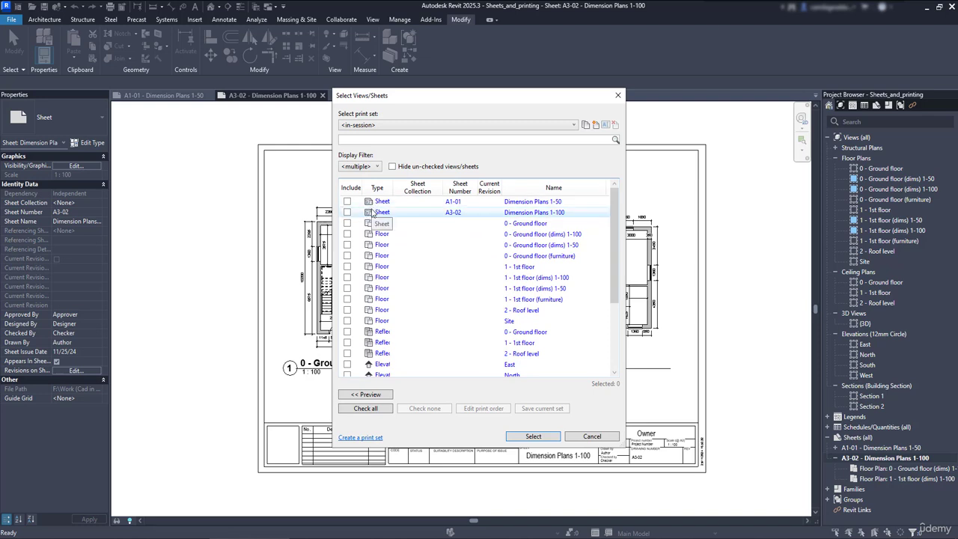
click(347, 212)
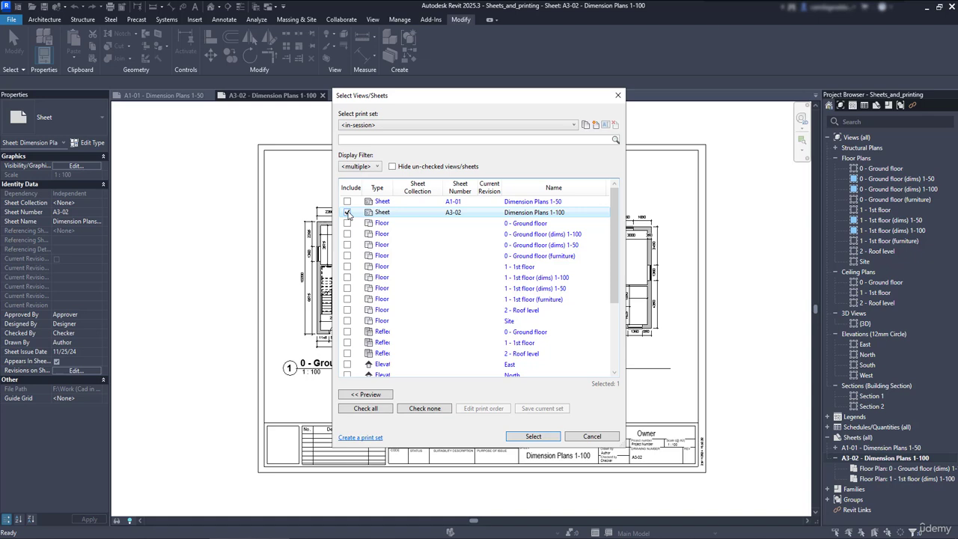
click(534, 437)
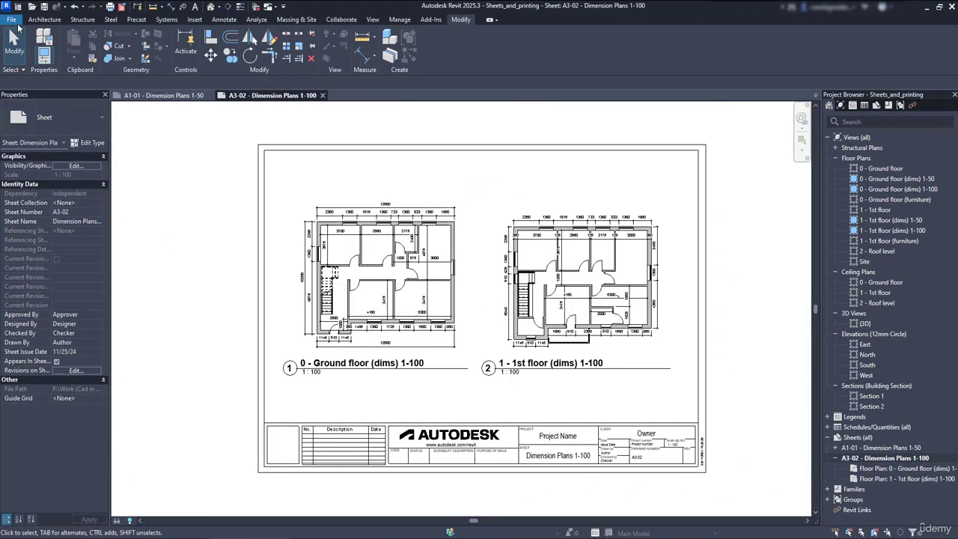
Export the selected sheet to PDF at 100% zoom with the page size set to Use Sheet Size, choosing to save the export settings
click(13, 21)
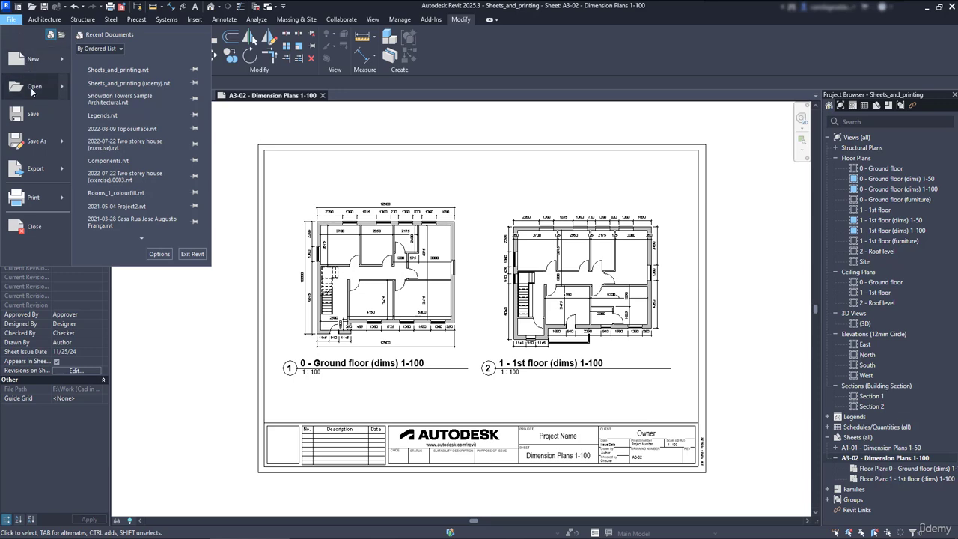
mouse_move(46, 177)
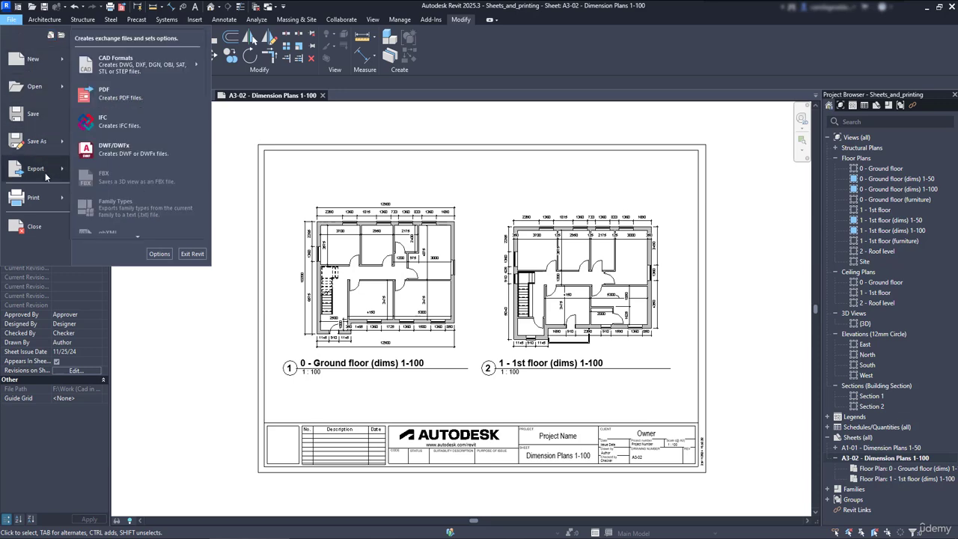
click(101, 91)
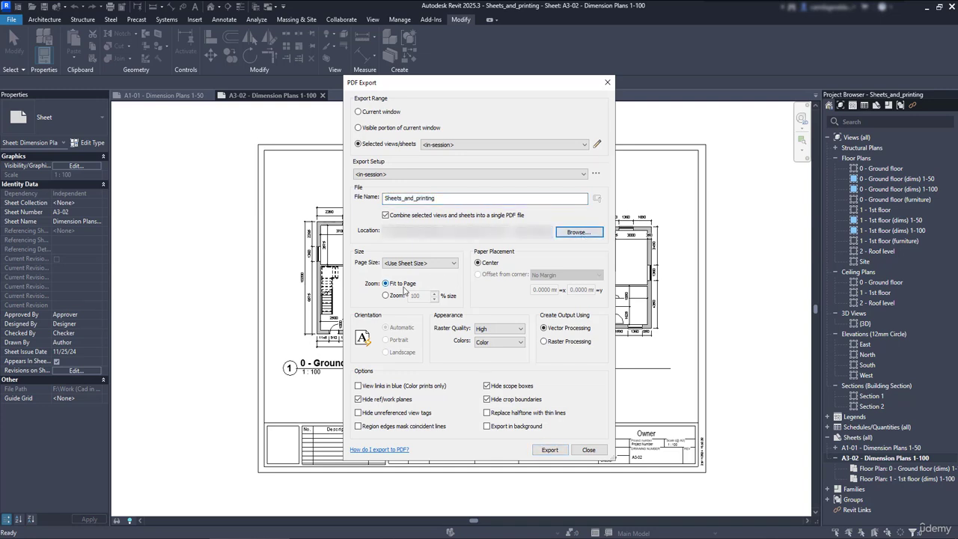
click(385, 296)
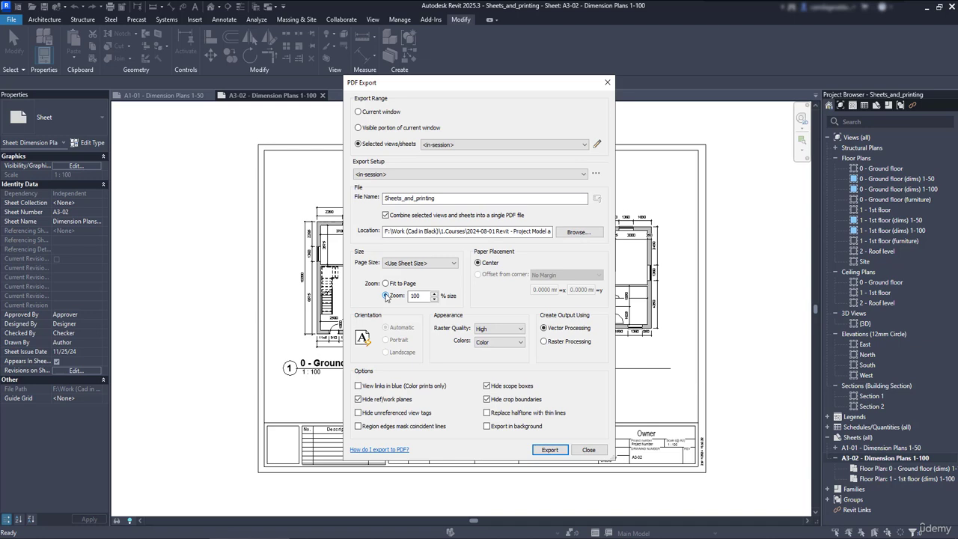
click(441, 265)
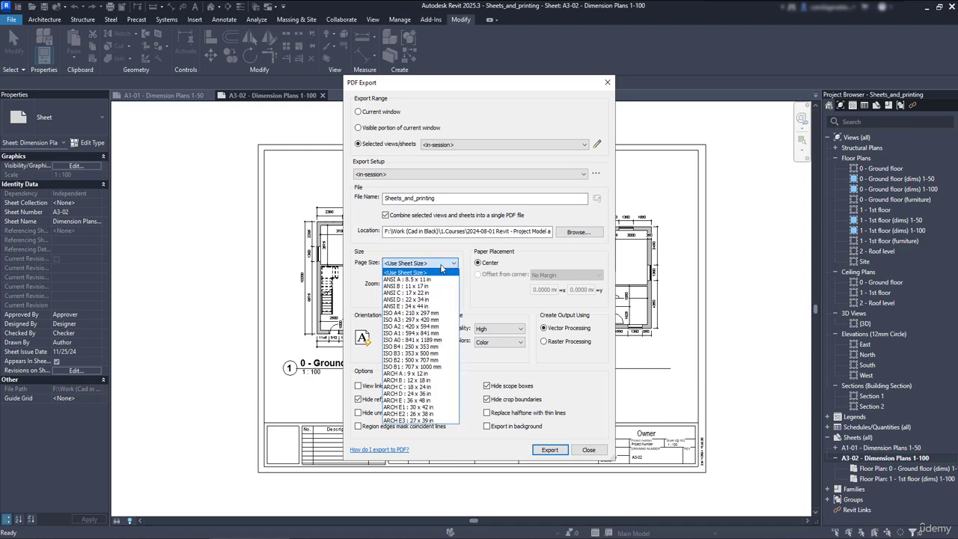
click(442, 271)
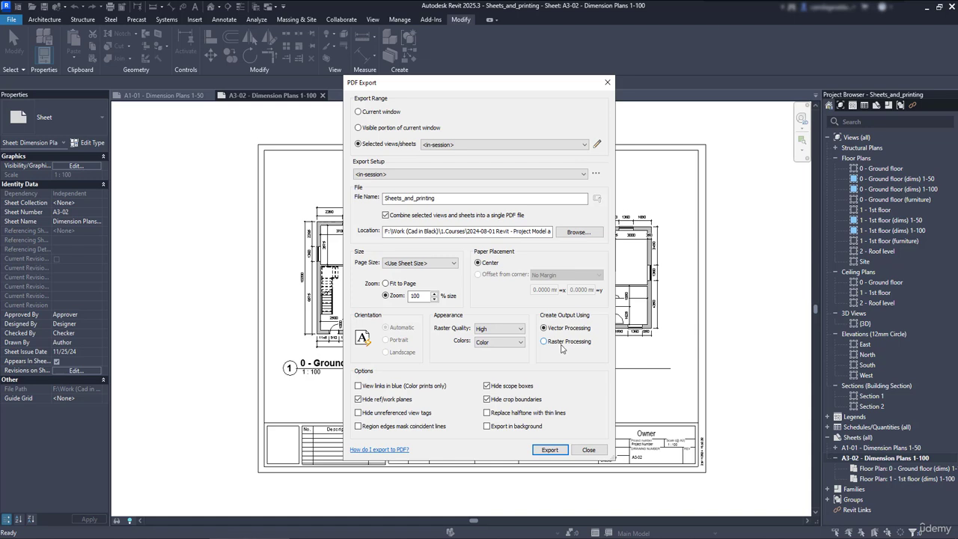
click(550, 449)
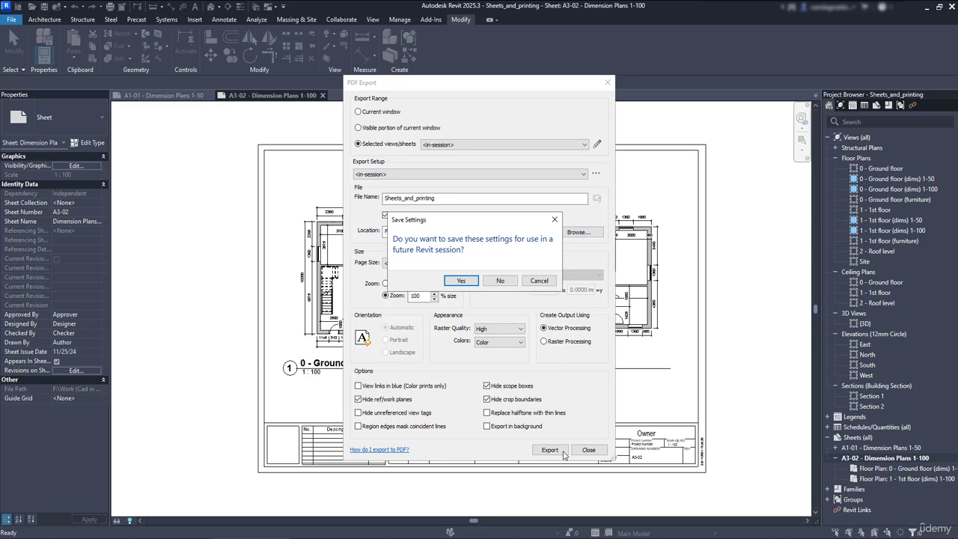
click(462, 281)
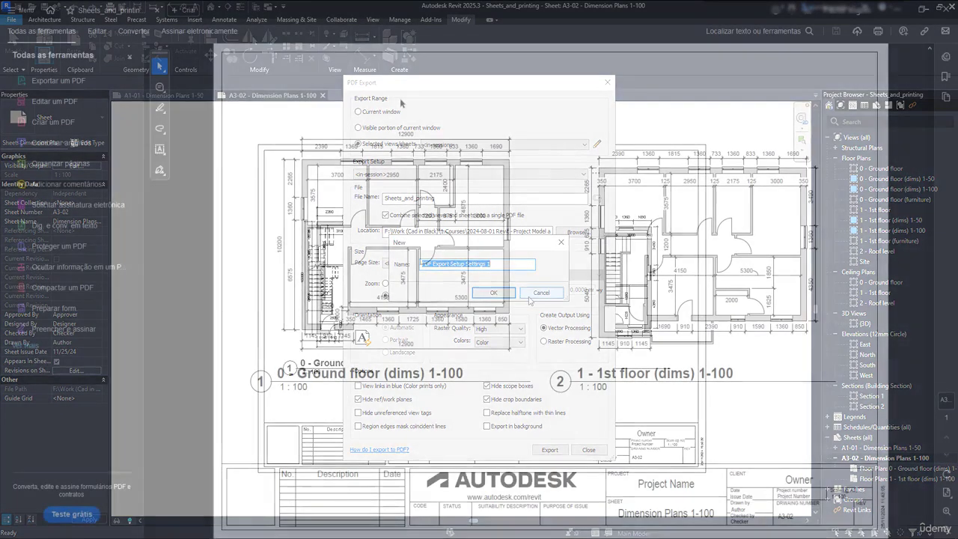